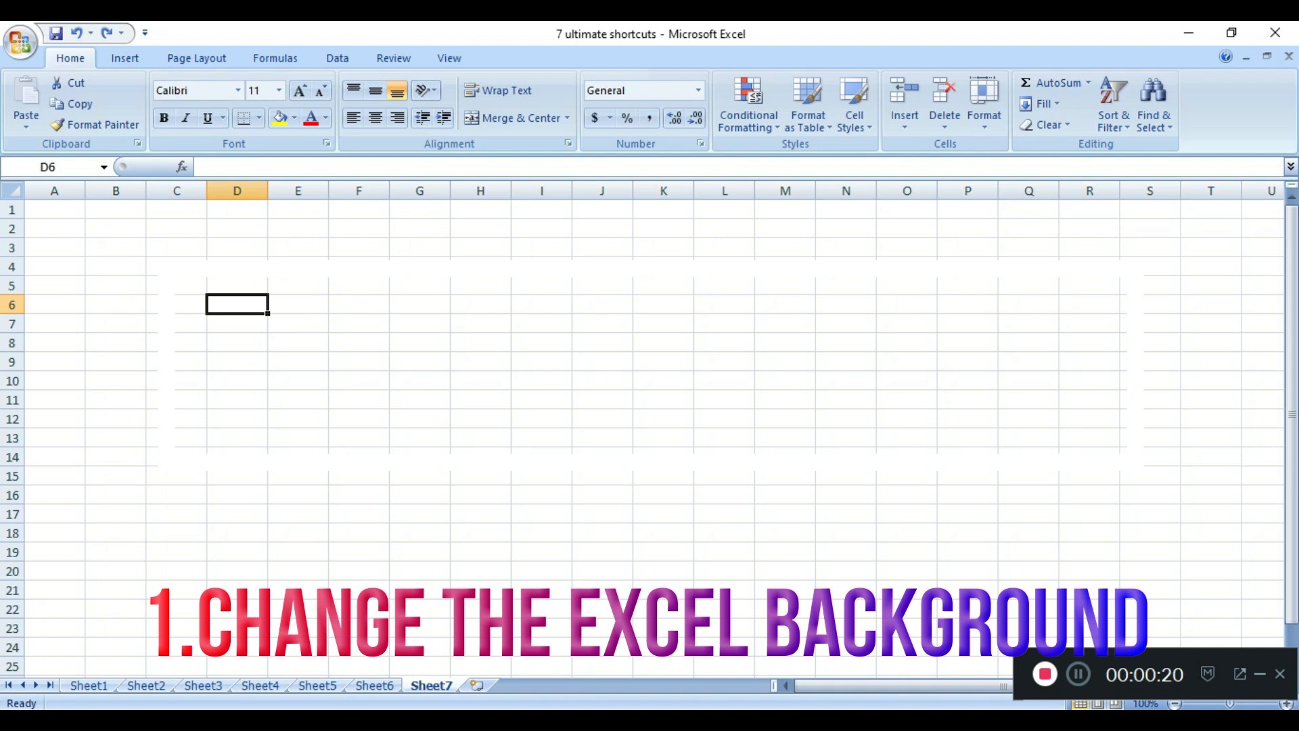
- Switch from Sheet7 to the student report on Sheet4
click(420, 419)
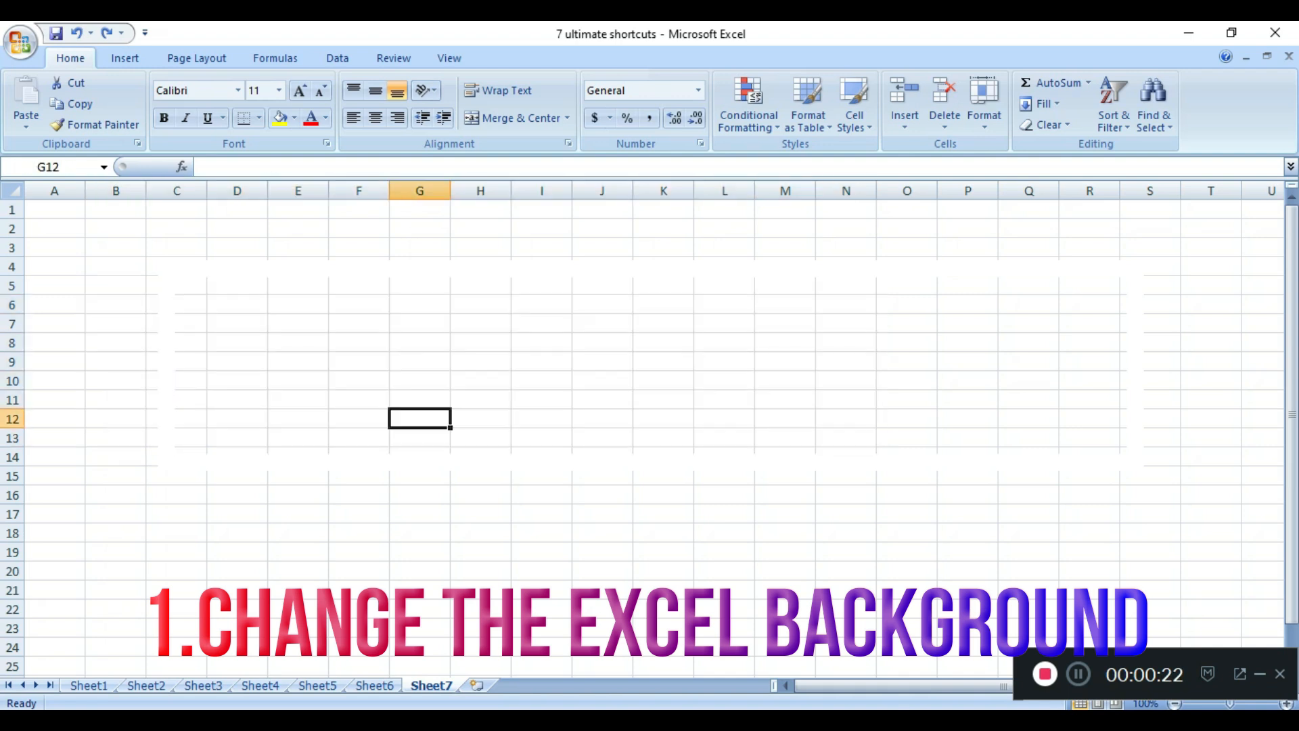
key(ctrl+Page_Up)
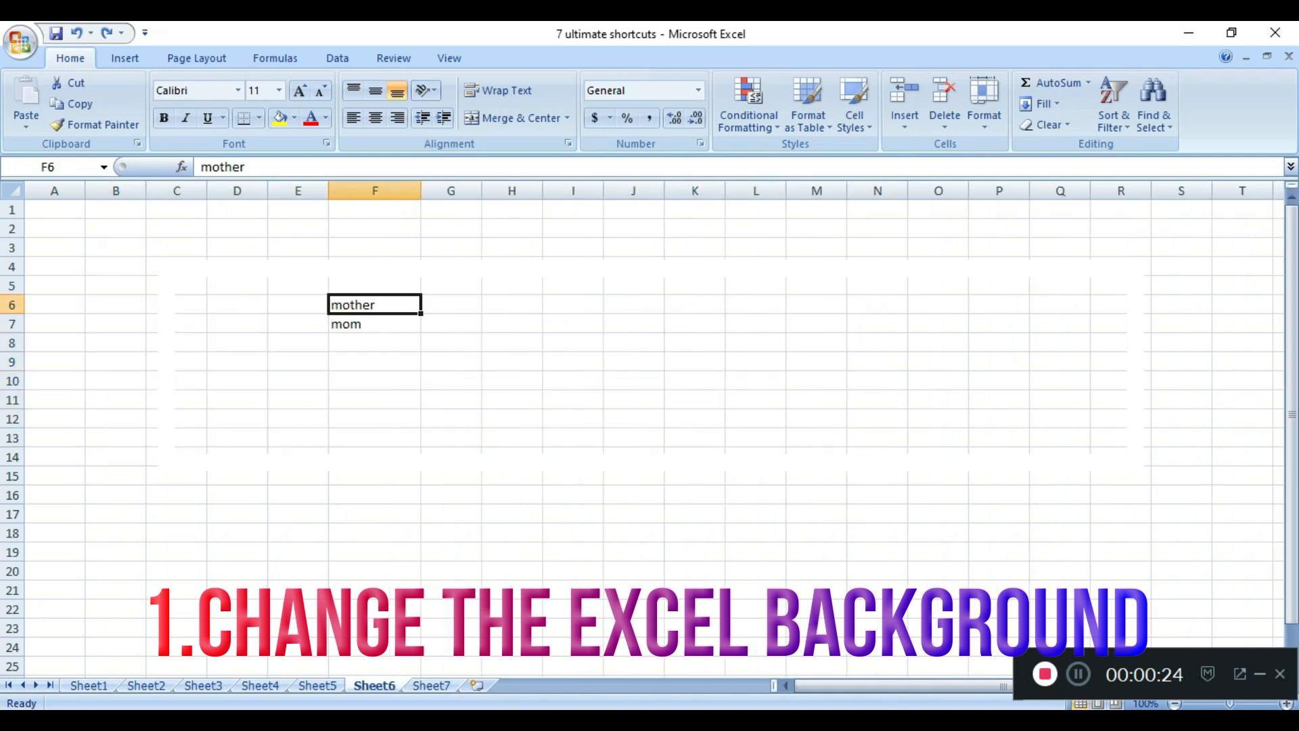
key(ctrl+Page_Up)
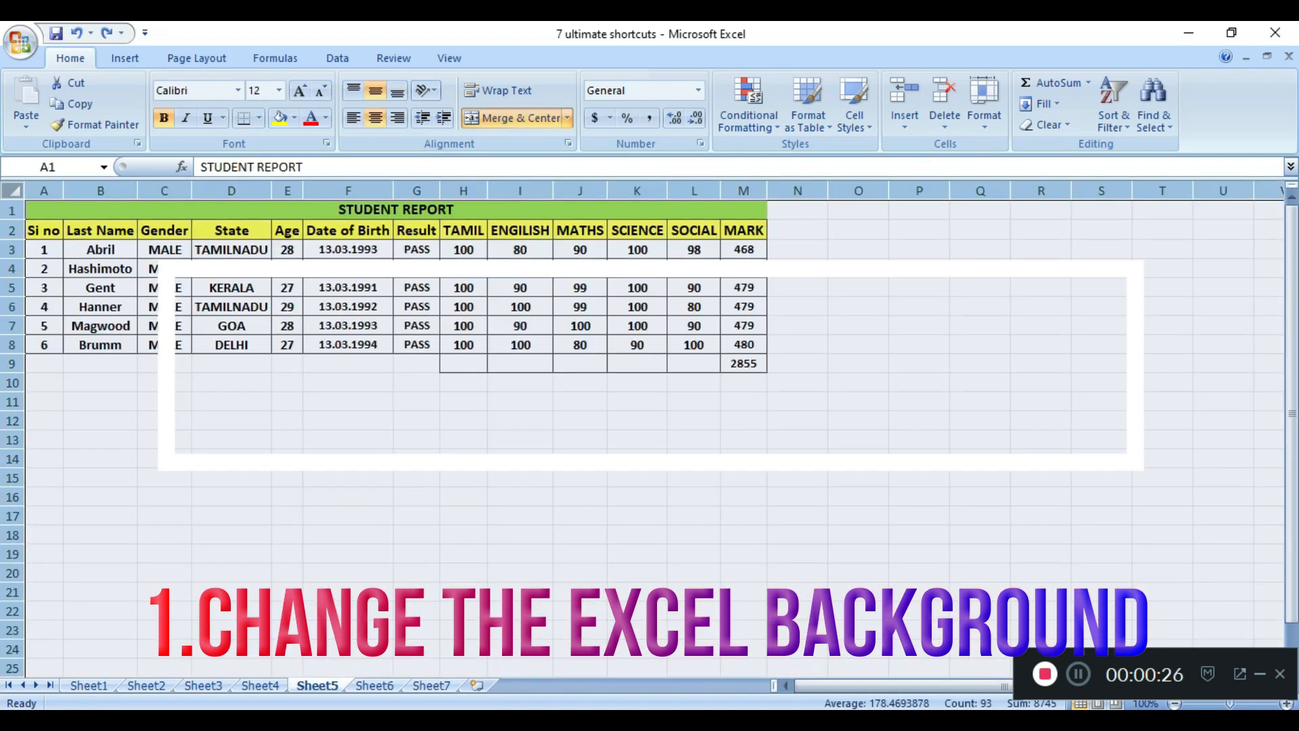
key(ctrl+Page_Up)
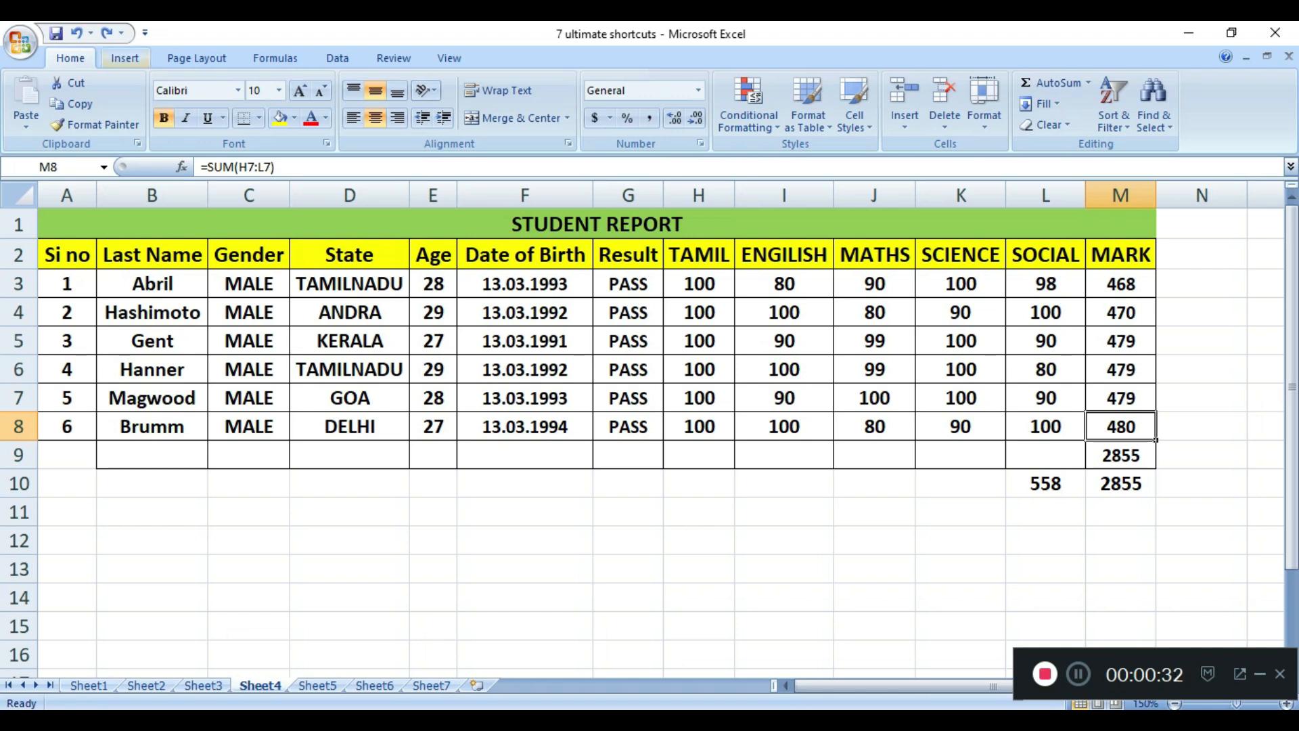
- Set the blue picture [001419] from the Pictures folder as the background of Sheet4
click(196, 59)
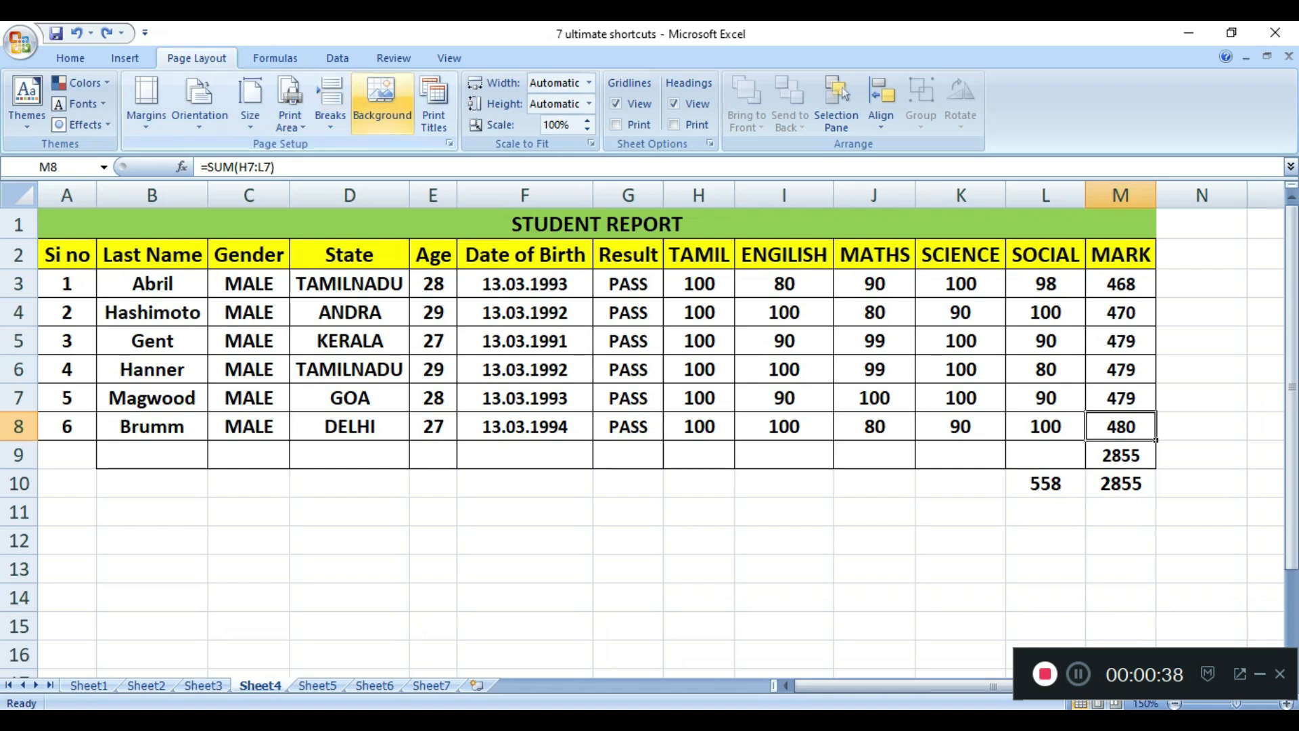
click(382, 105)
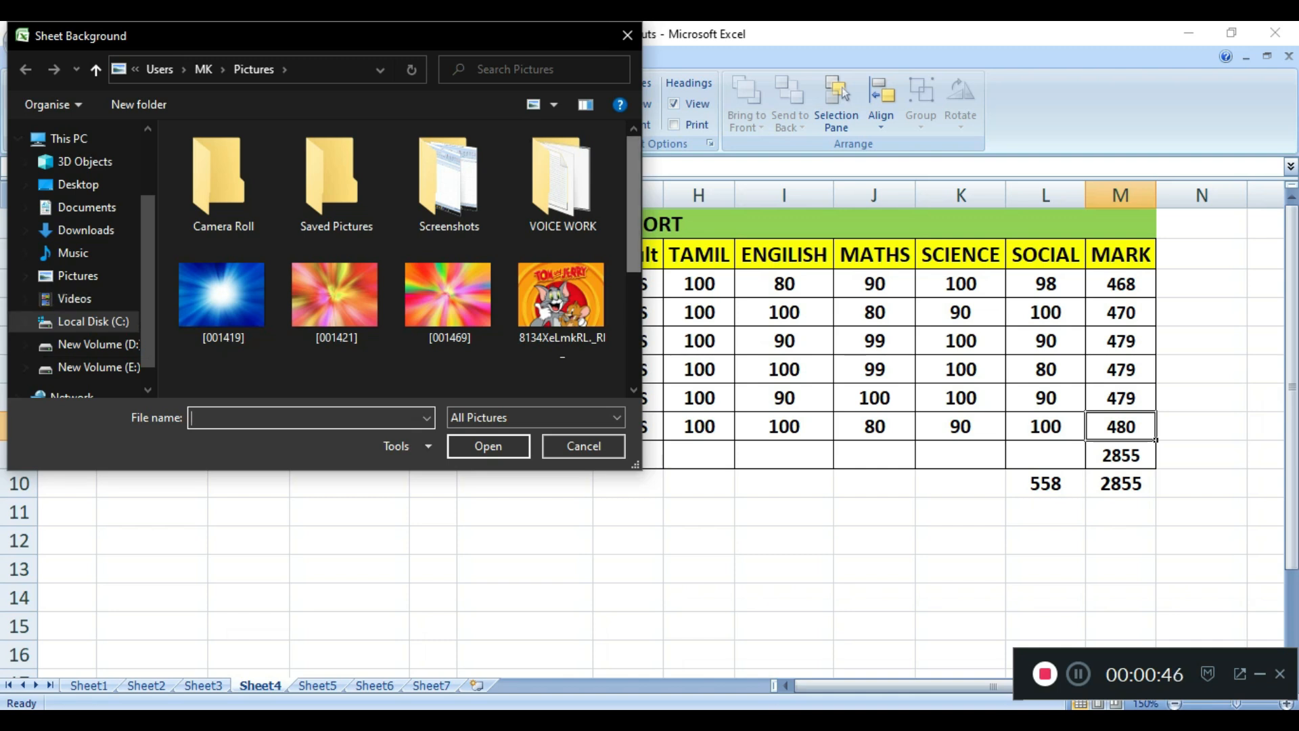
scroll(439, 251, down, 3)
scroll(438, 257, down, 1)
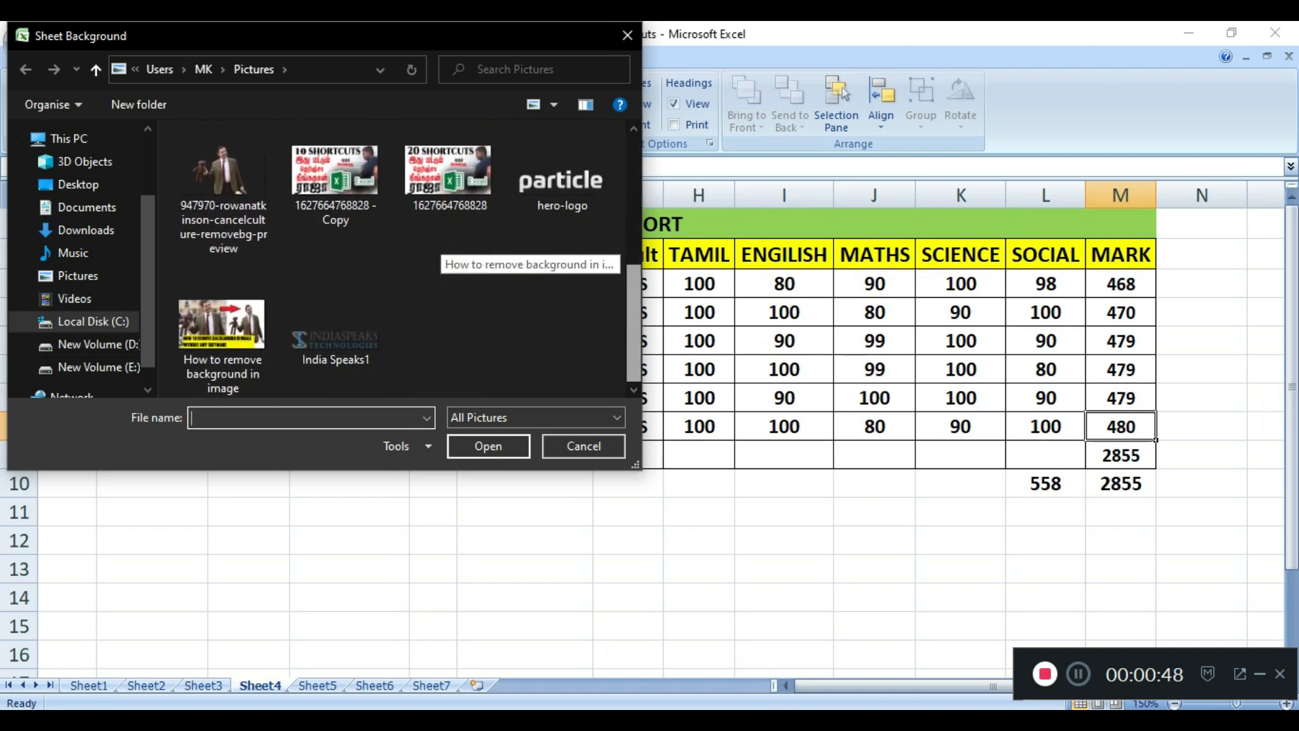
scroll(439, 257, up, 4)
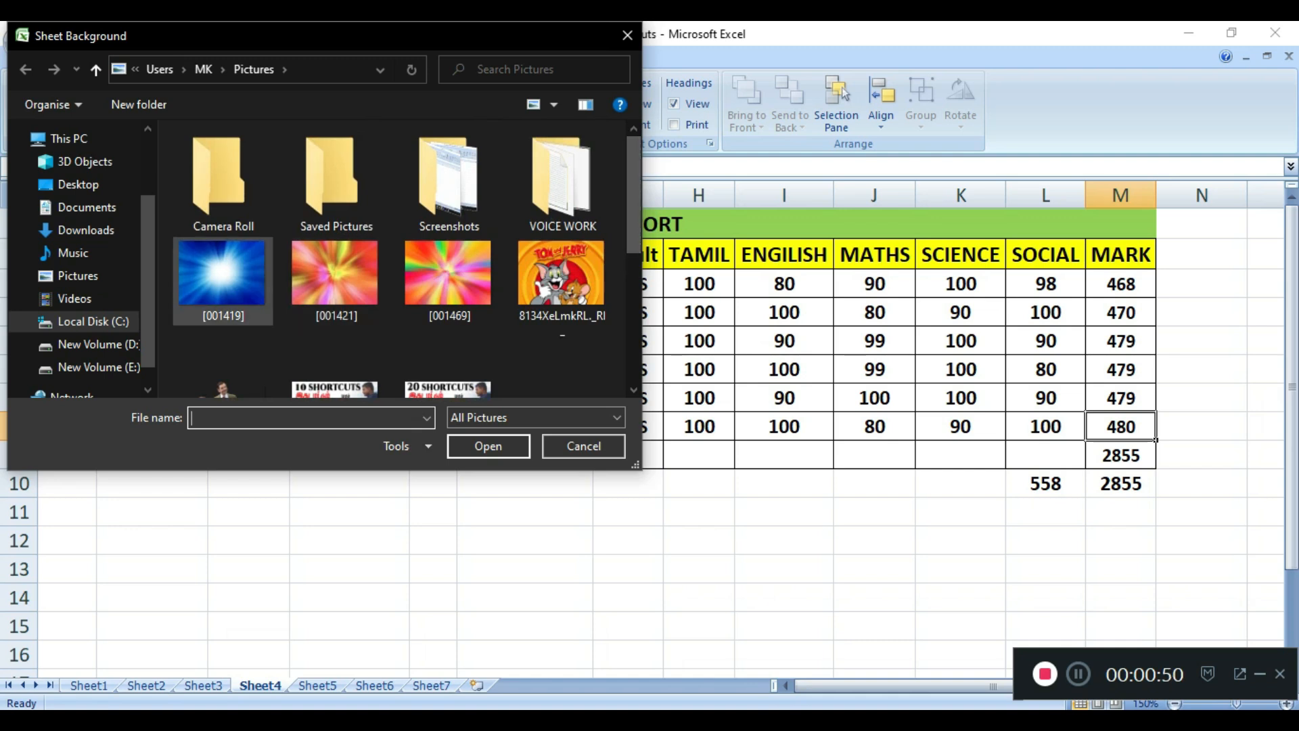
click(222, 274)
key(Return)
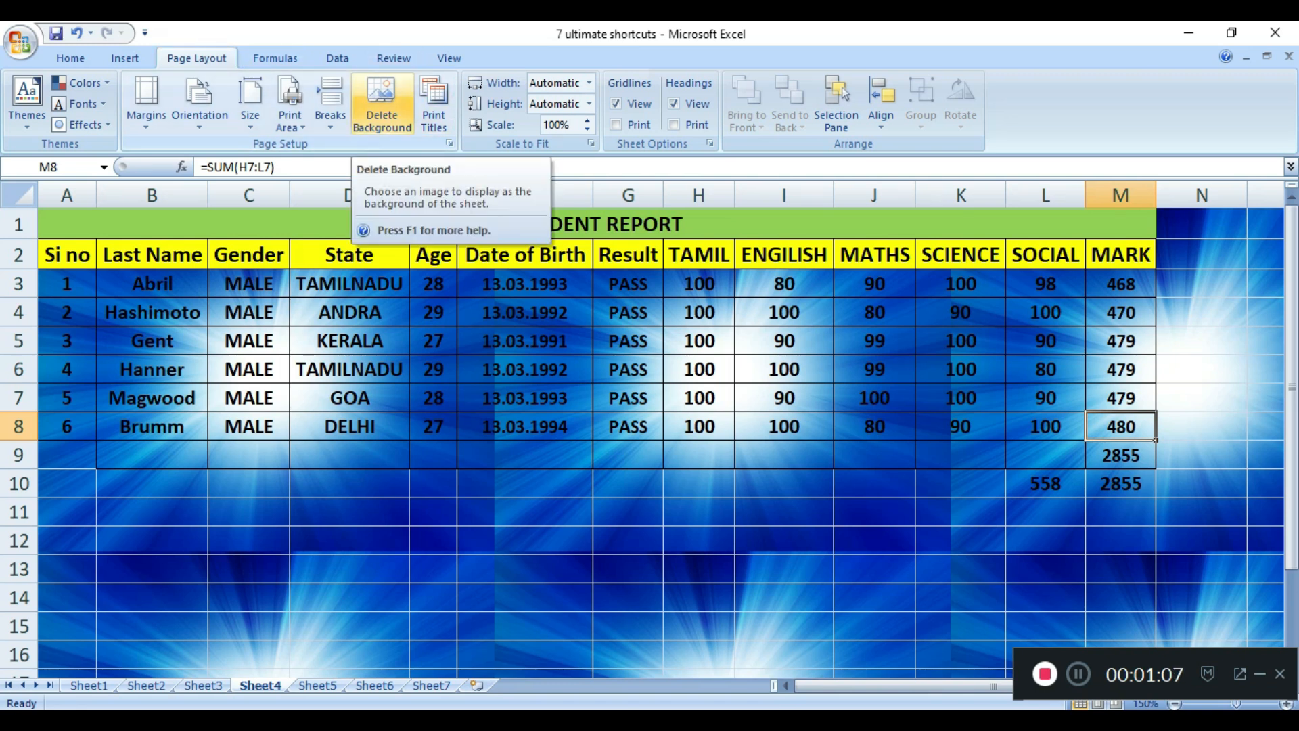
- Replace the sheet background with the Tom and Jerry picture from the Pictures folder
click(382, 101)
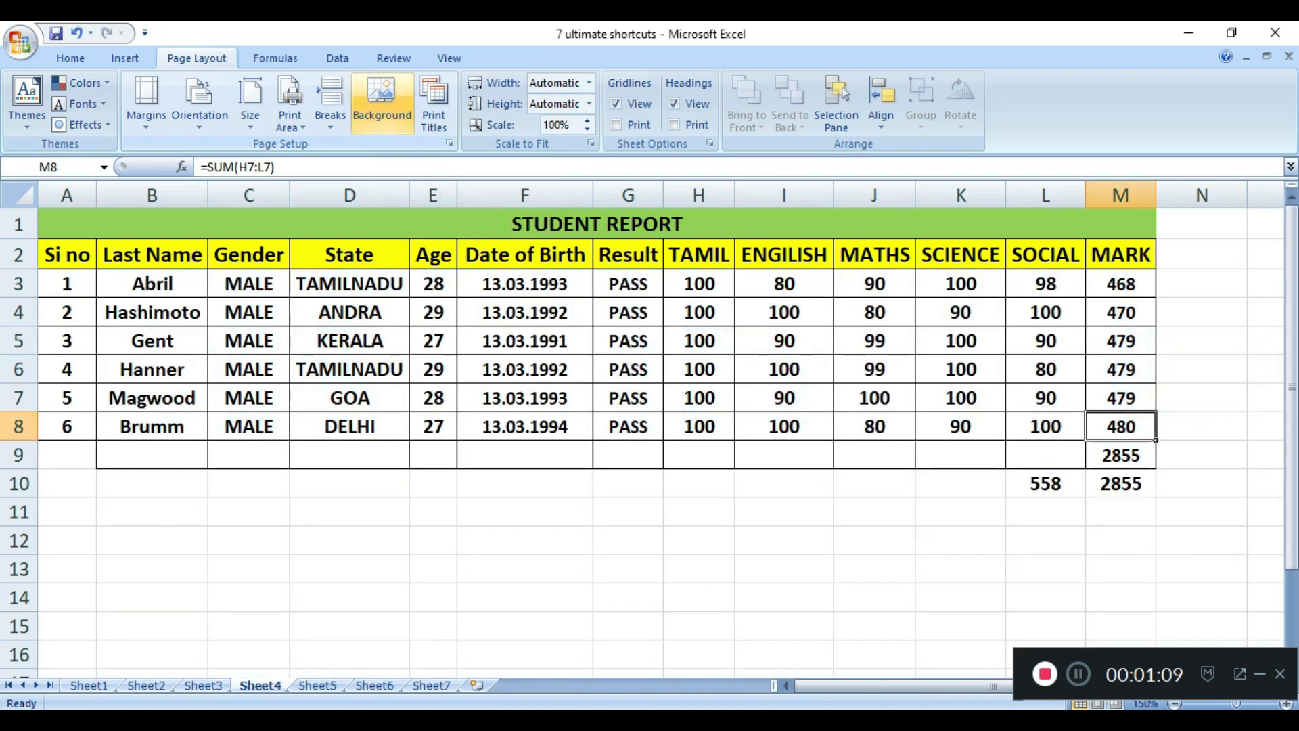
click(382, 101)
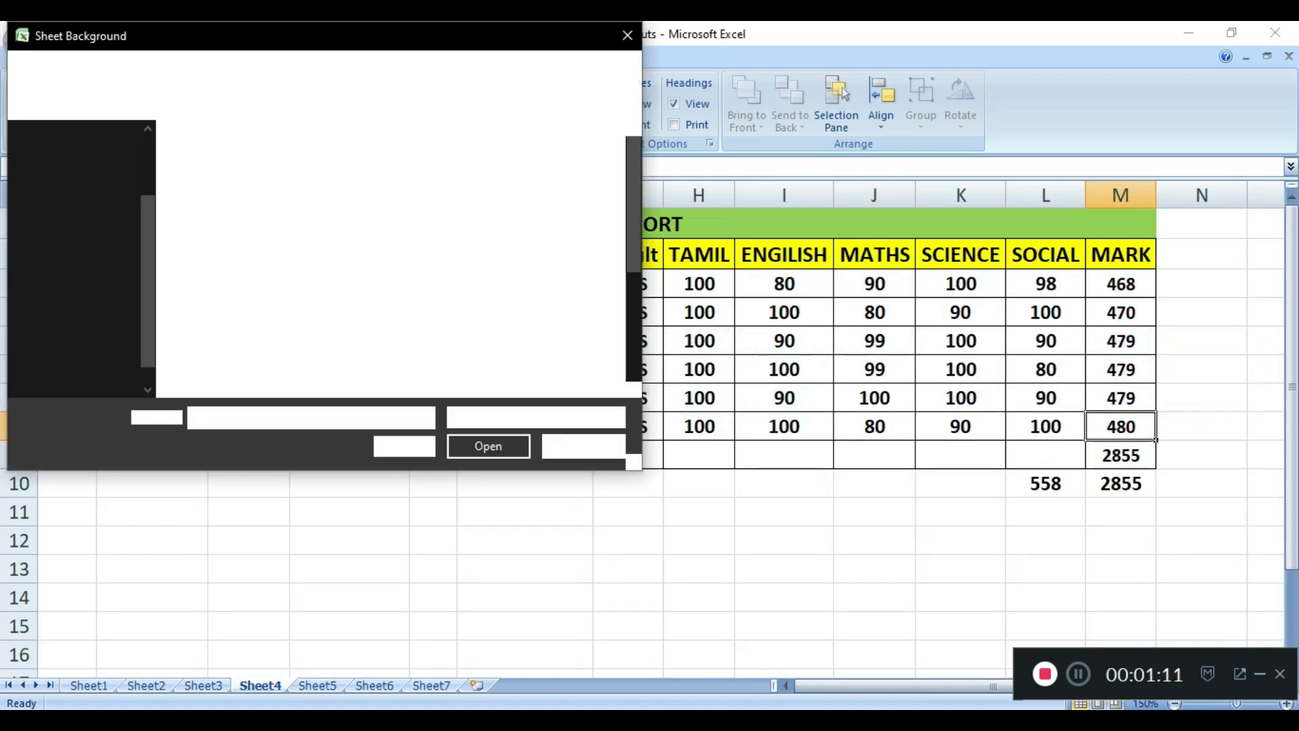
double_click(562, 298)
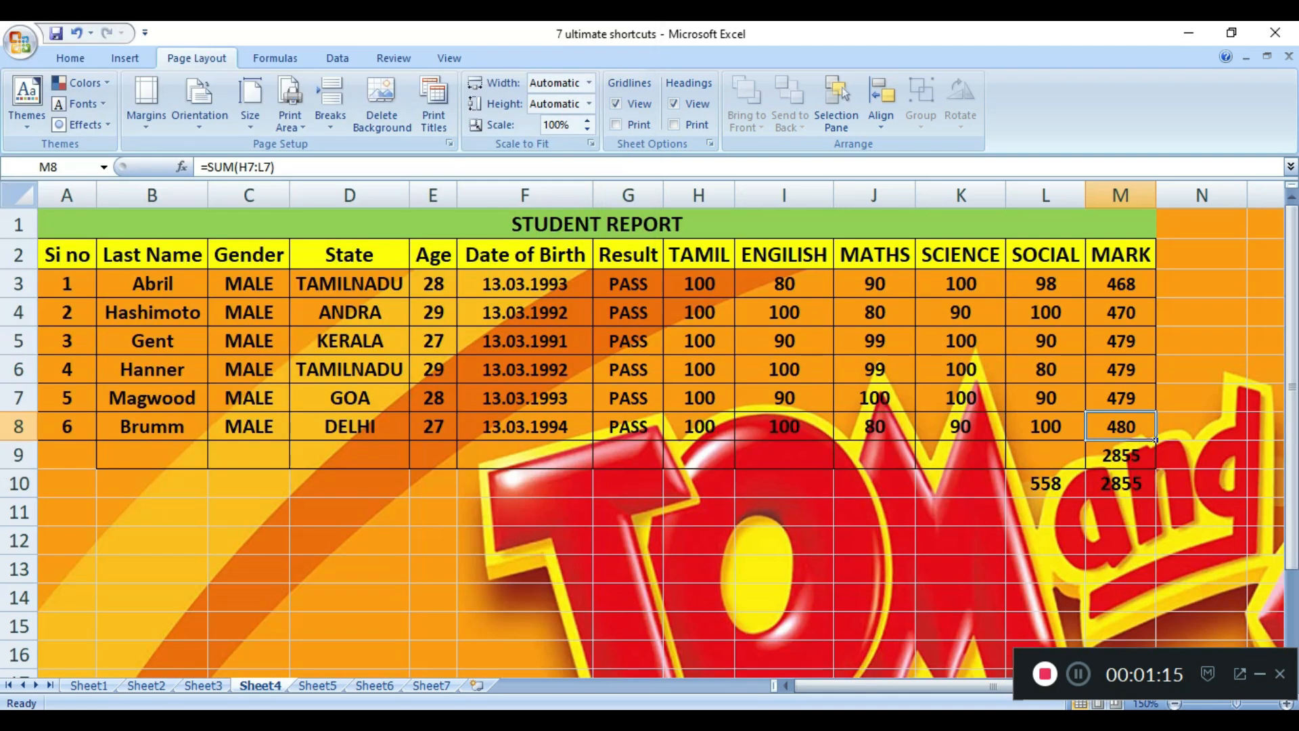
drag(1291, 387, 1291, 478)
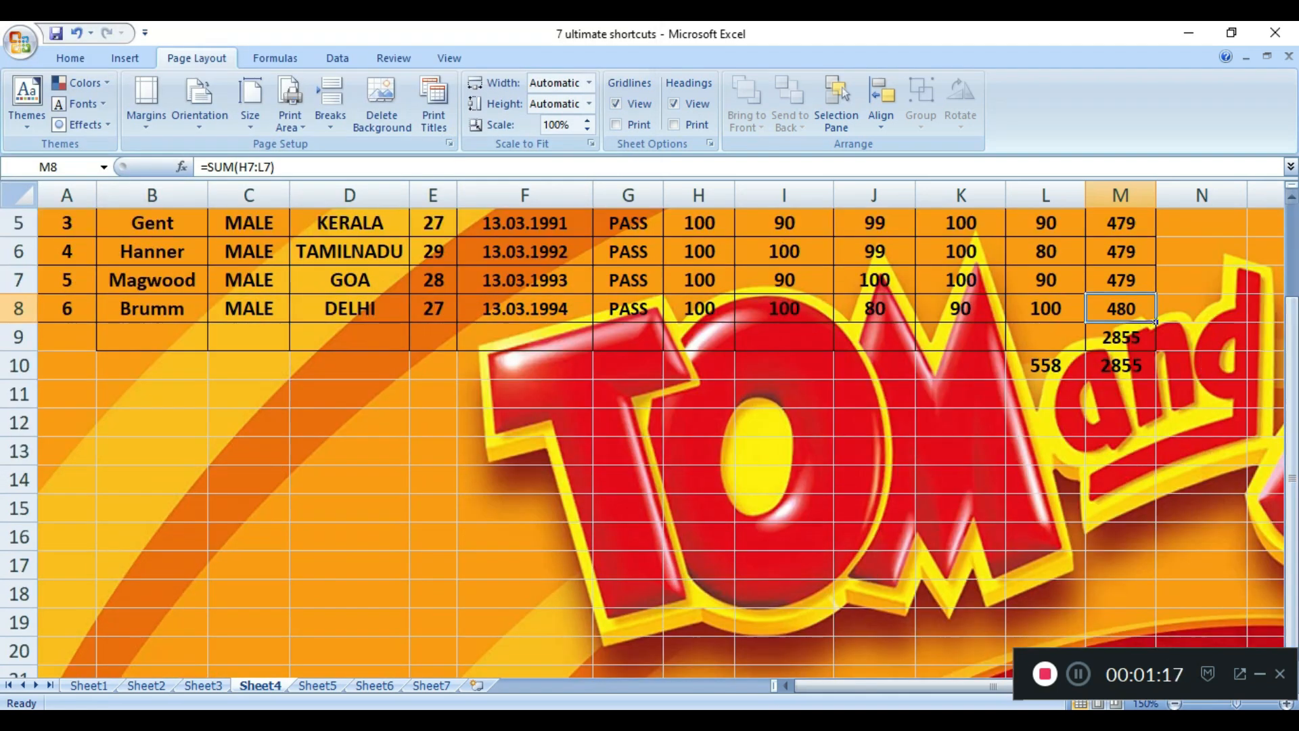
scroll(650, 433, up, 5)
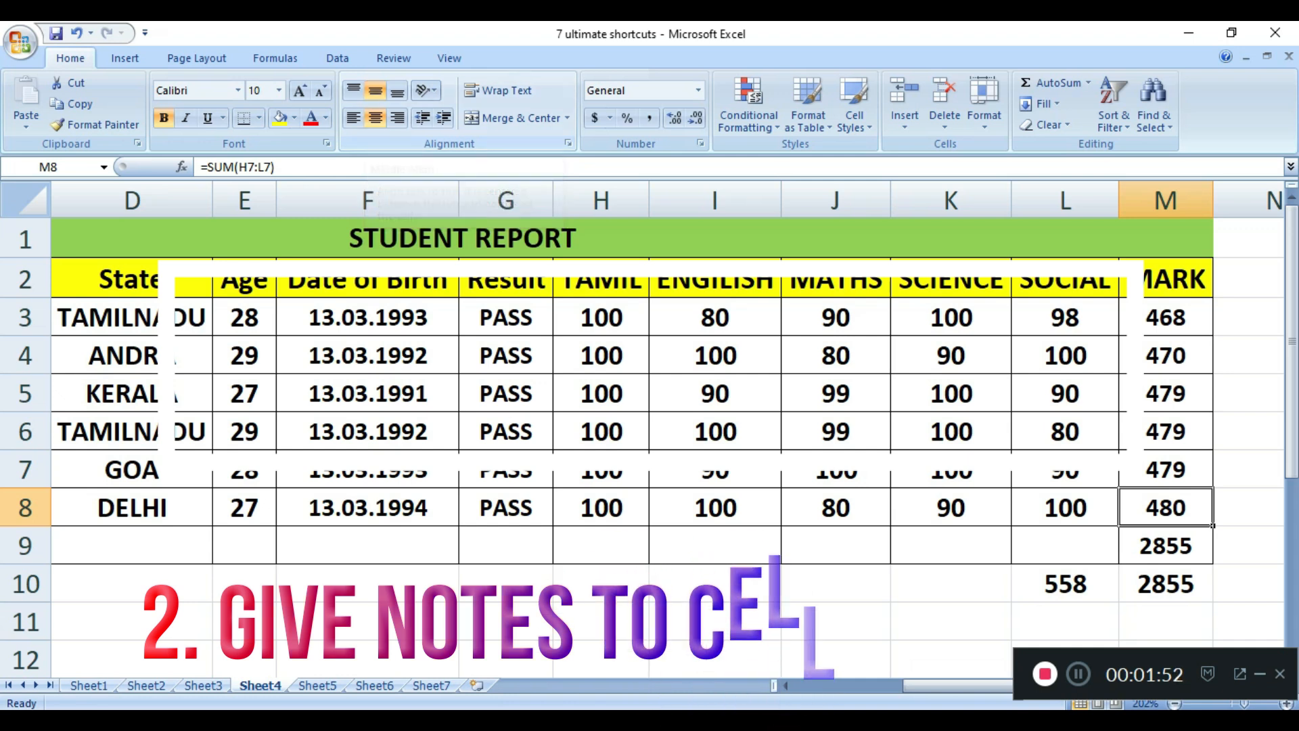
- Add a comment reading "tamil nadu all states.." to cell D3 in the State column
click(506, 317)
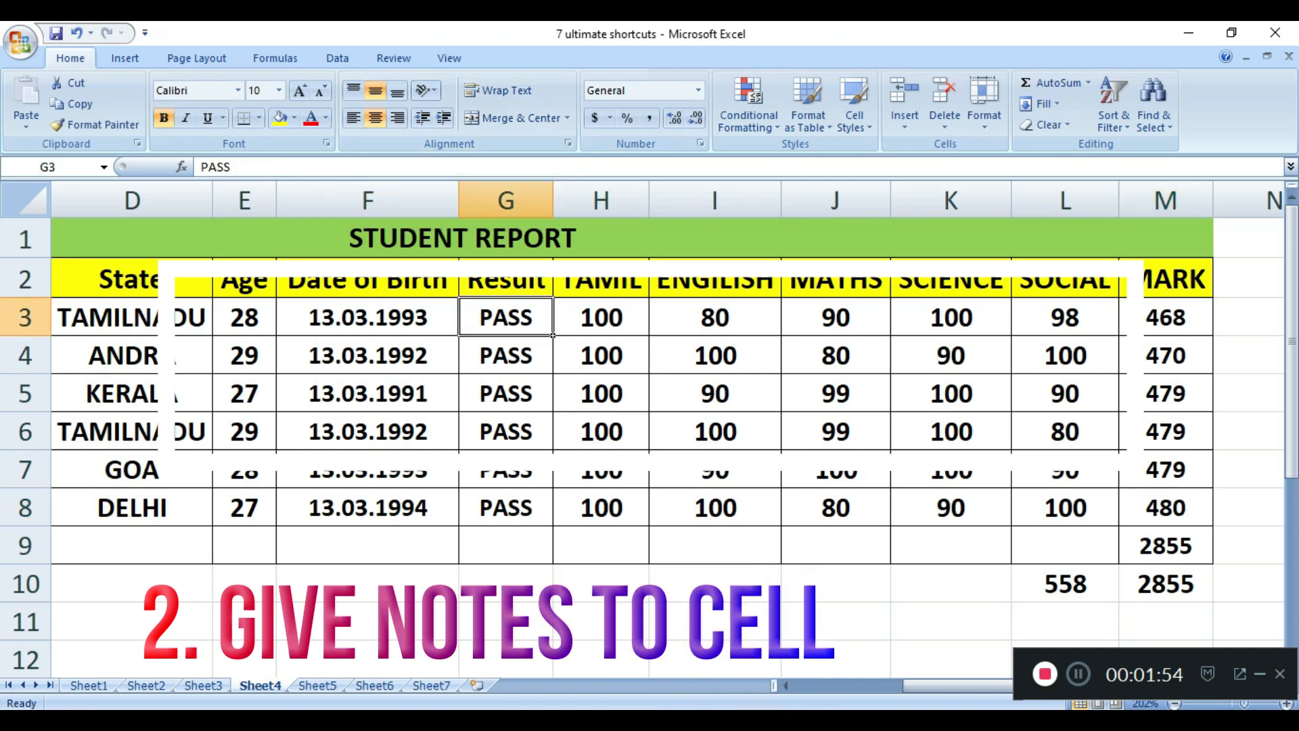
click(132, 317)
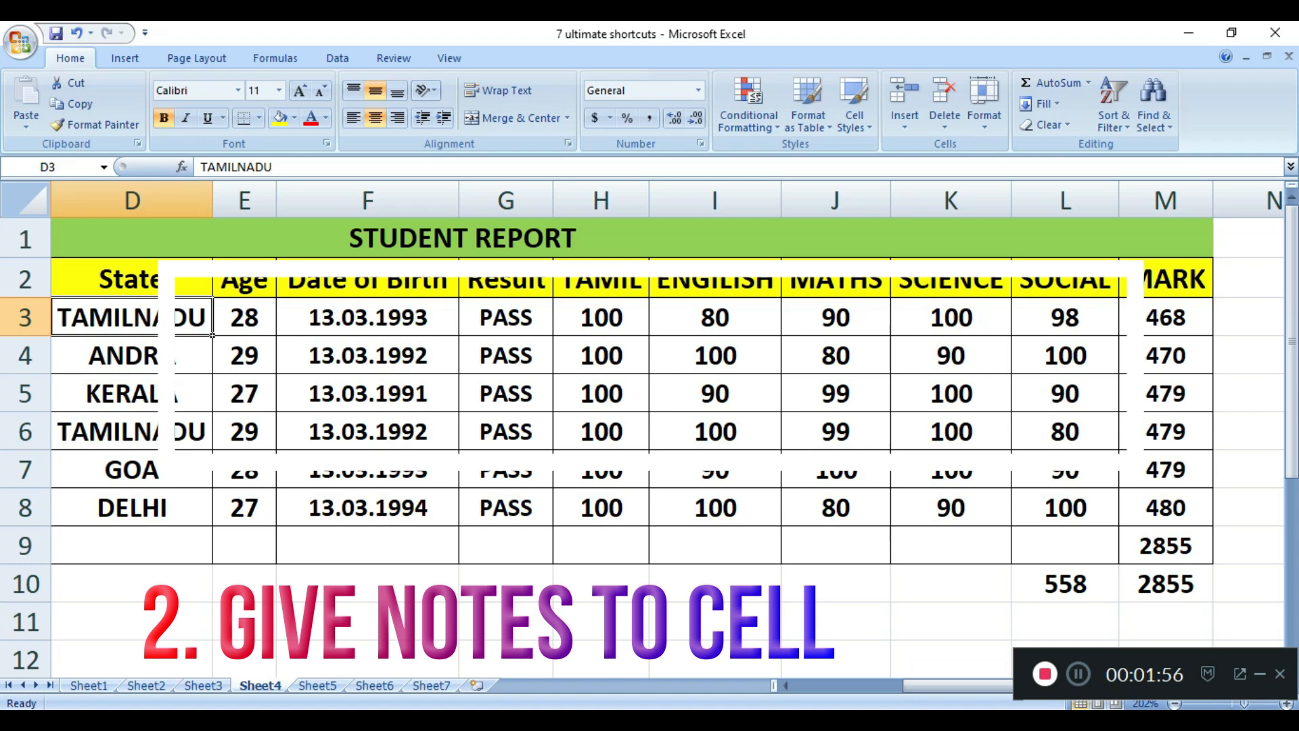
key(alt)
key(a)
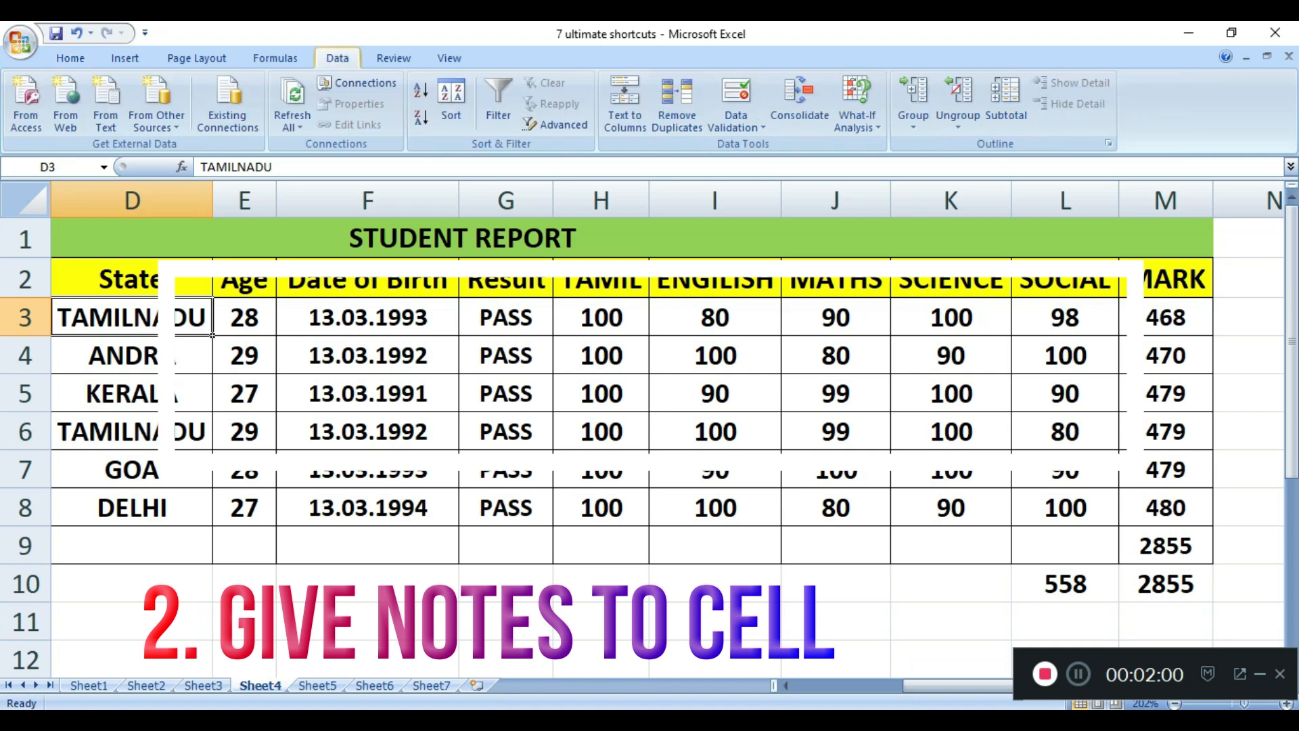
key(alt)
key(r)
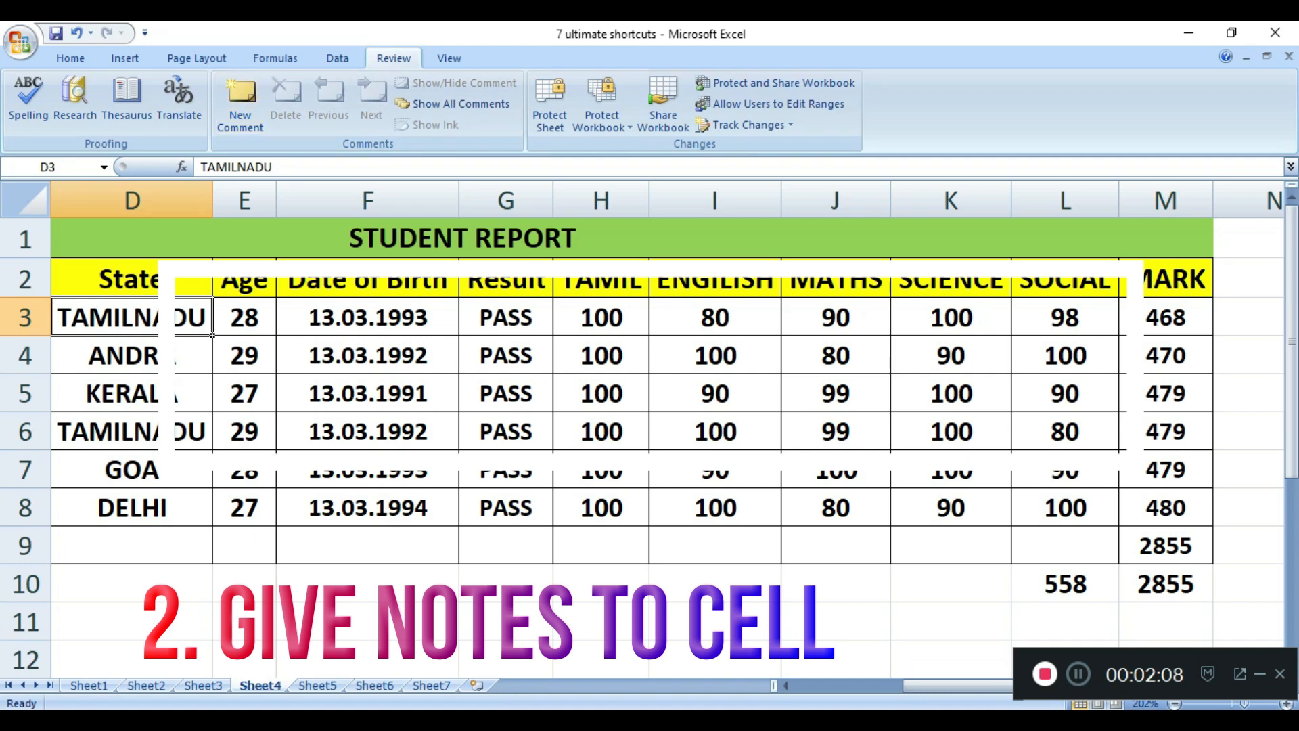
key(shift+F2)
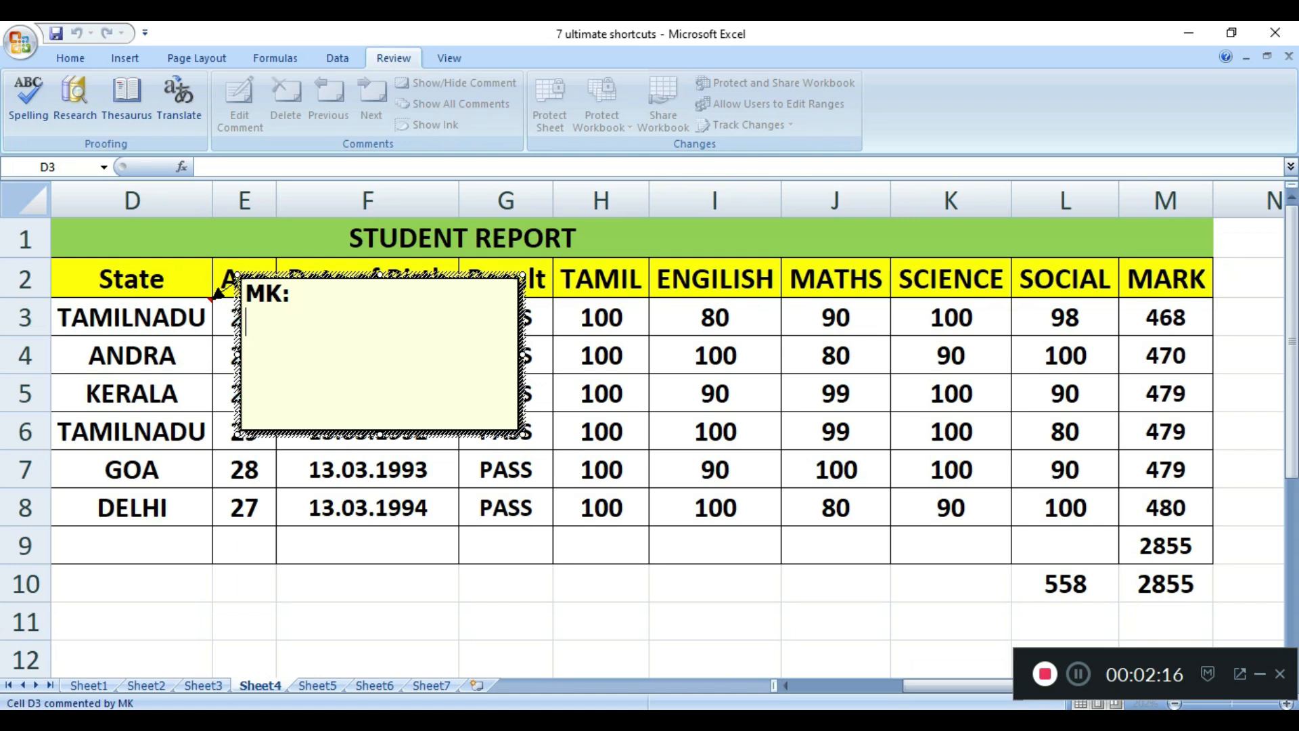
text(tamil nadu all states..)
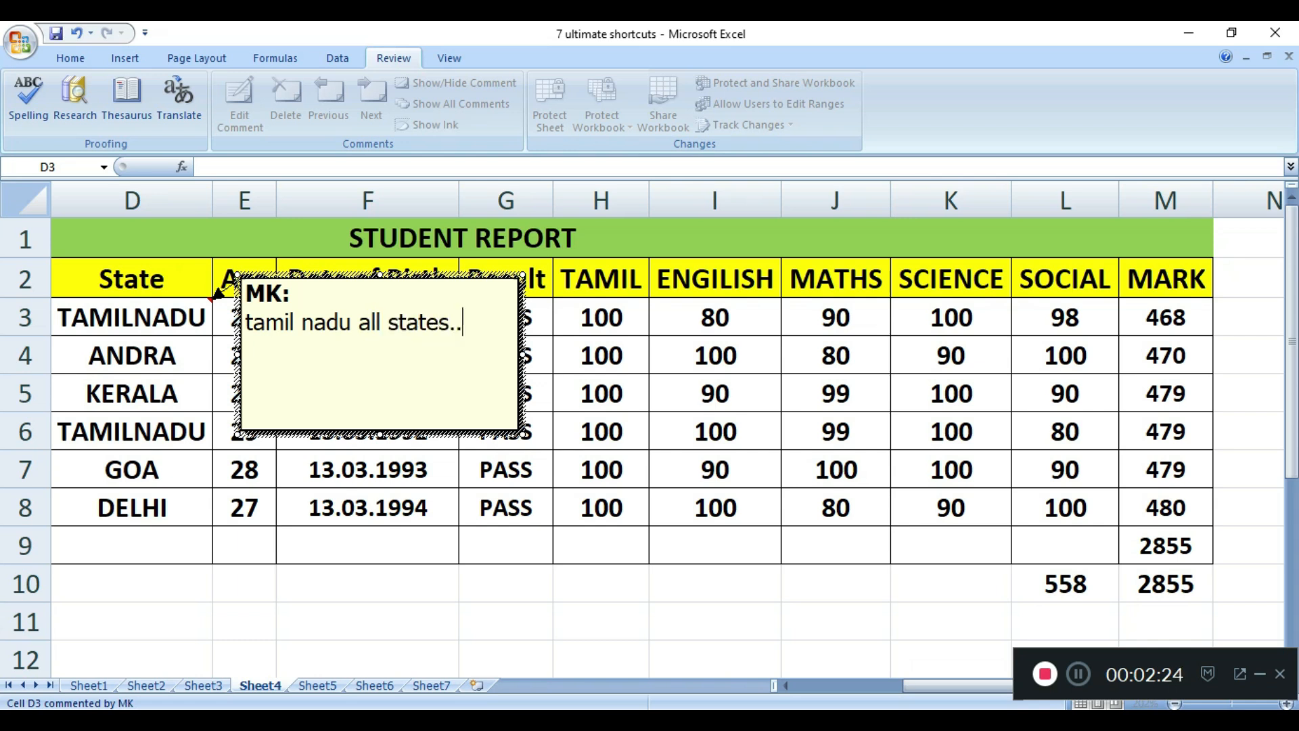
click(244, 507)
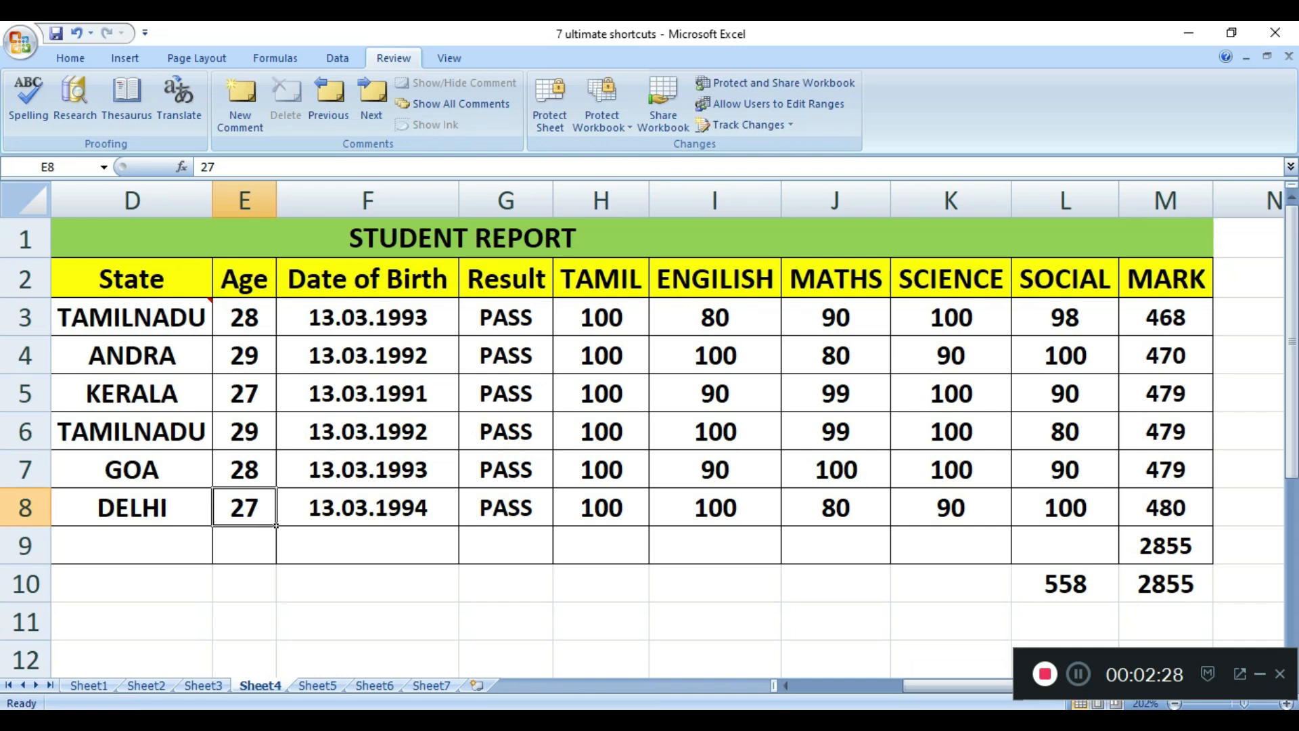
- Display the comment attached to cell D3 to check it
mouse_move(217, 294)
click(244, 432)
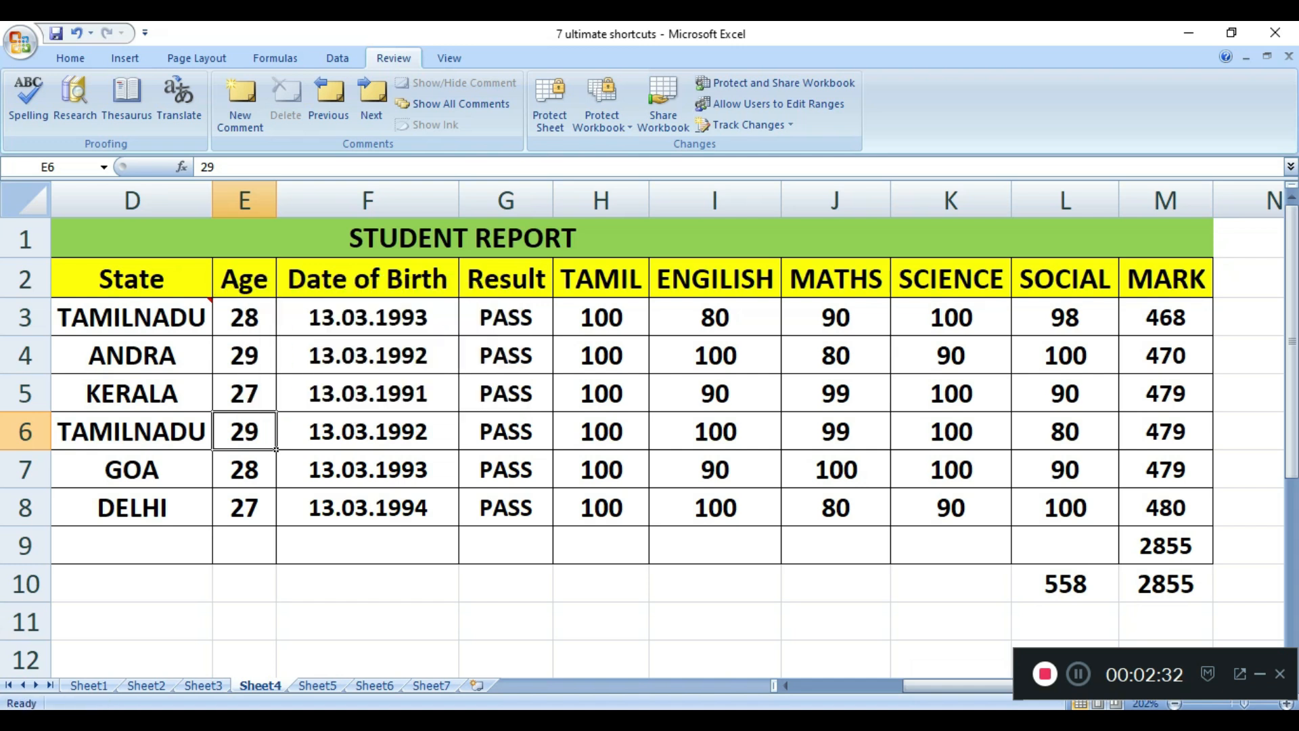
click(244, 355)
click(210, 333)
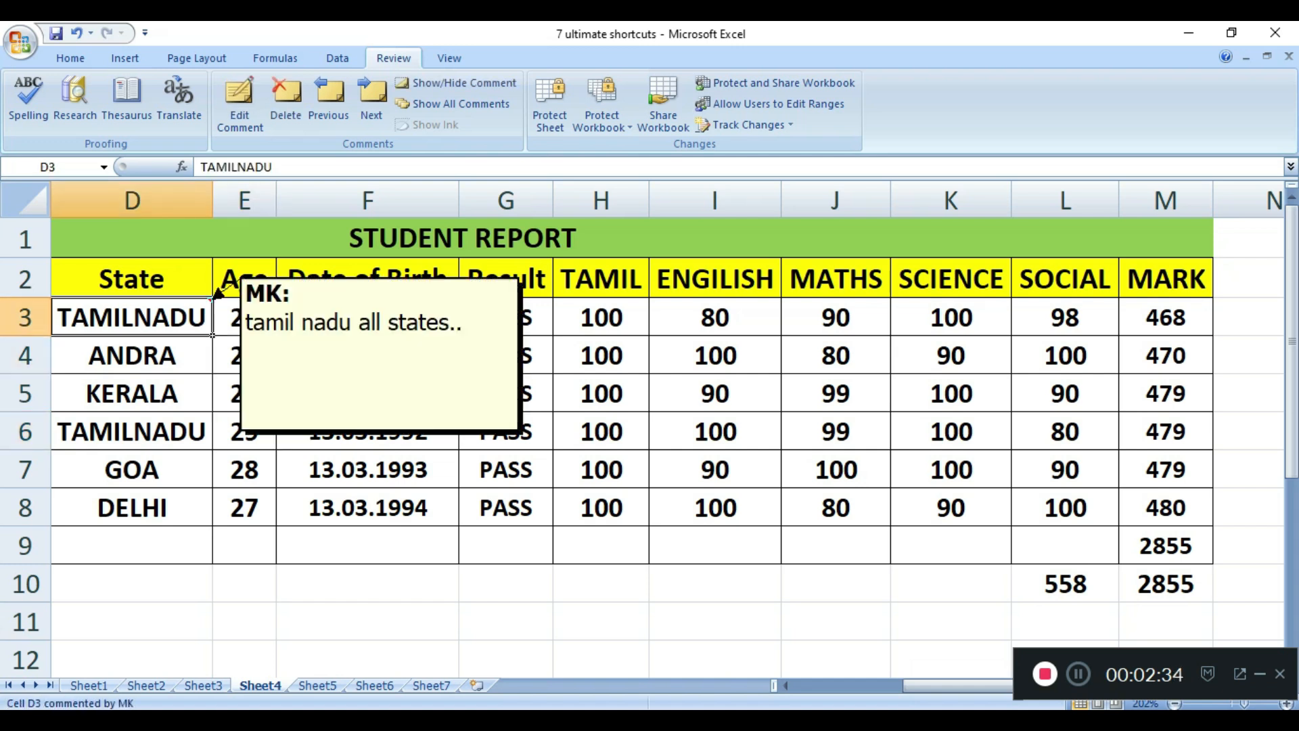
mouse_move(212, 334)
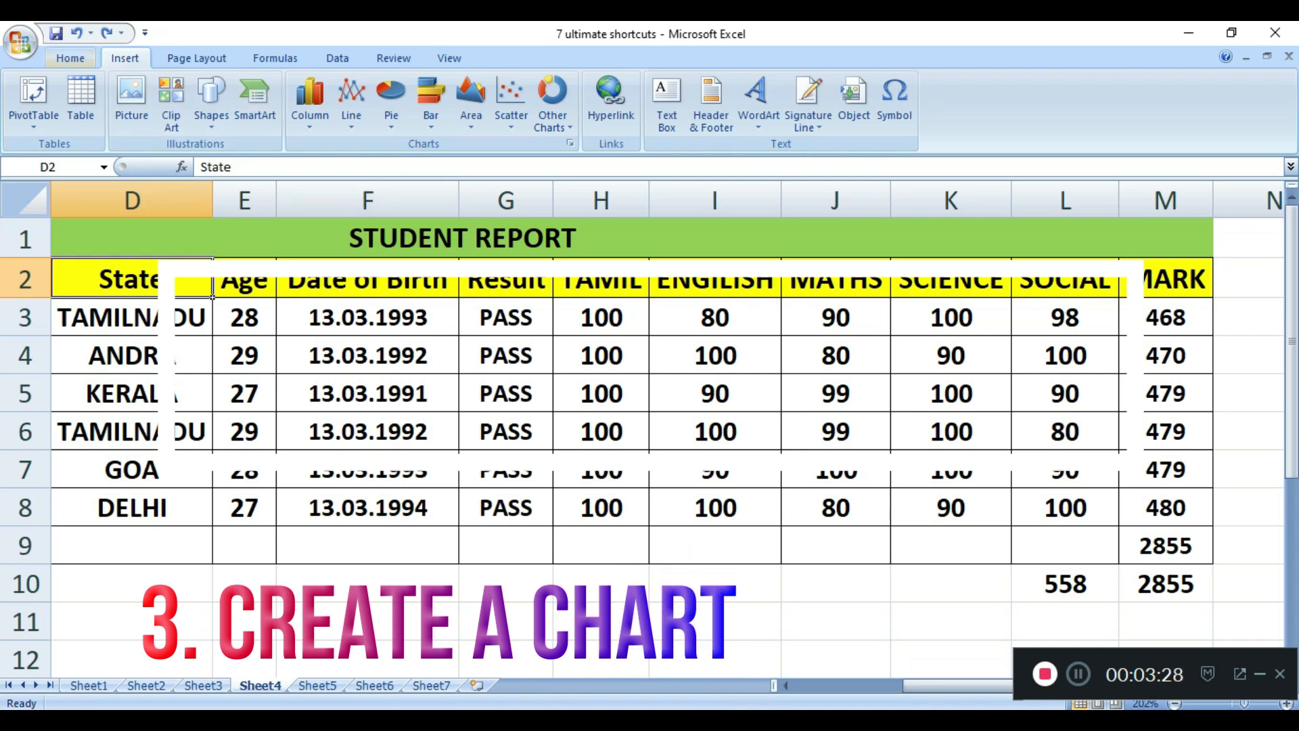
click(71, 58)
click(125, 58)
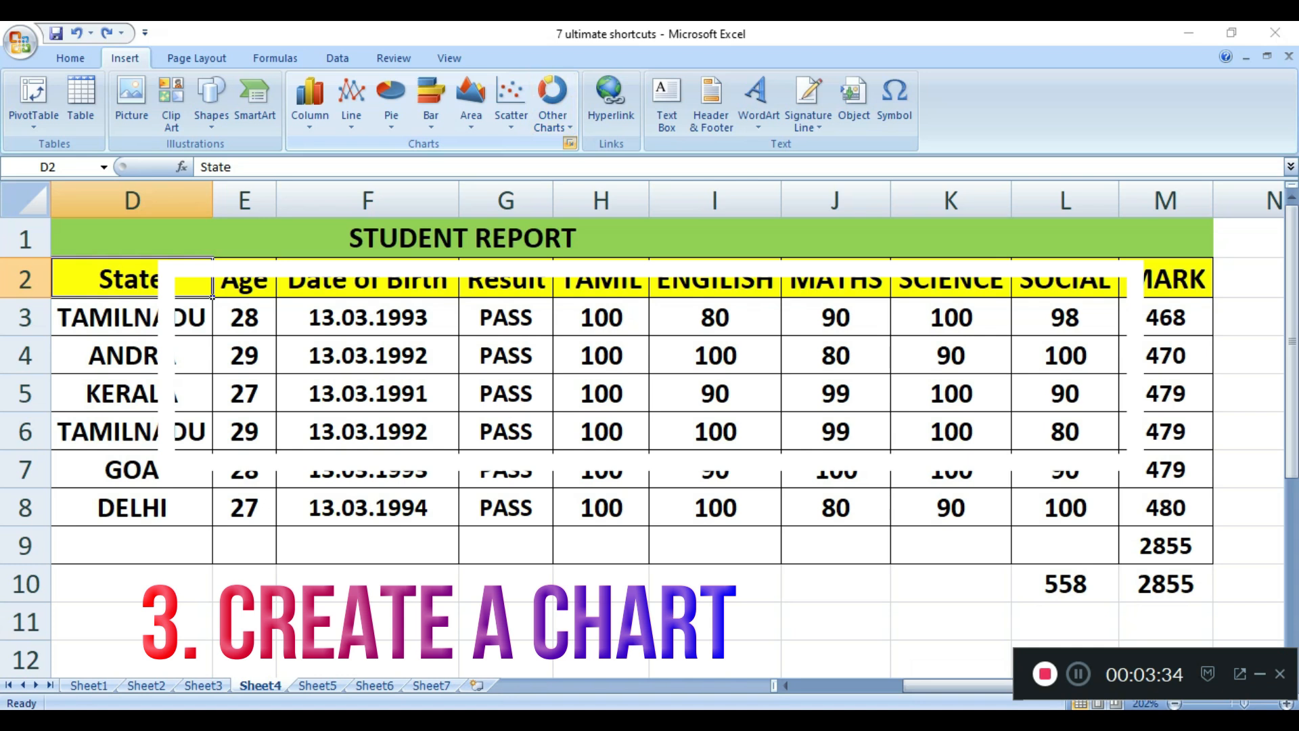
click(570, 143)
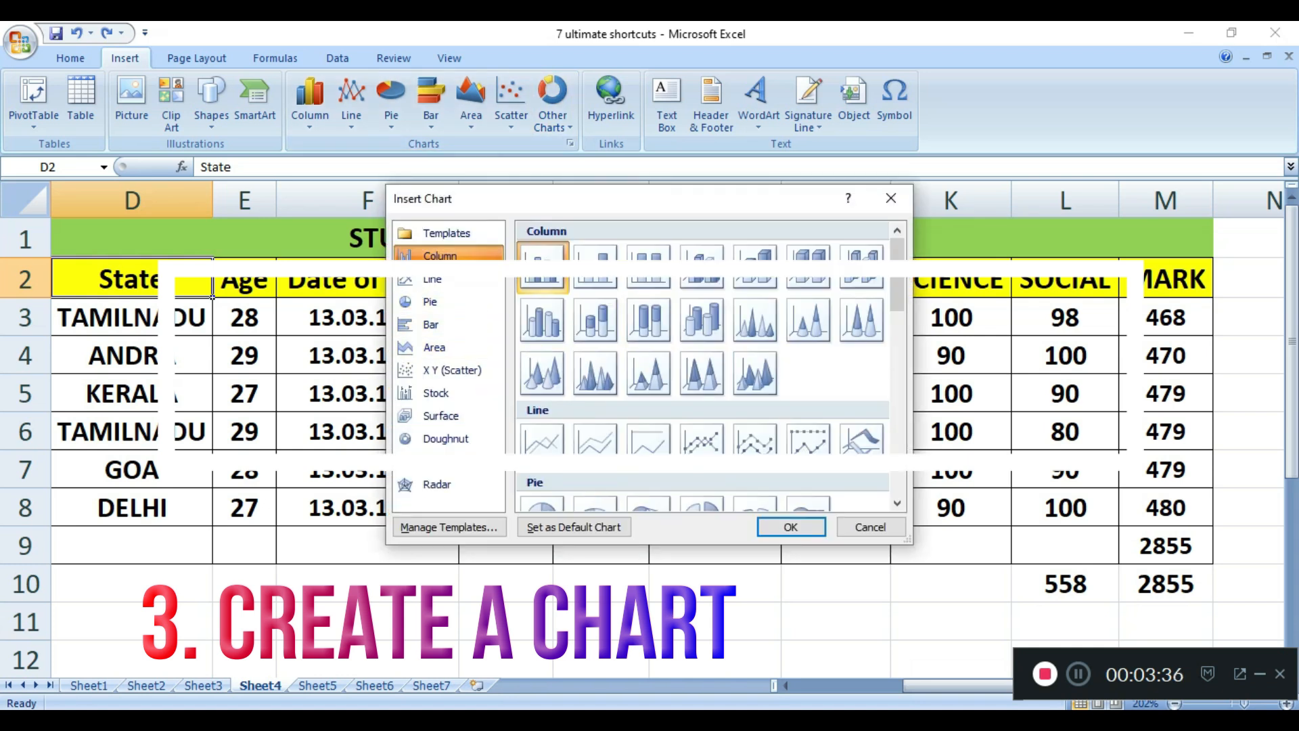
click(871, 527)
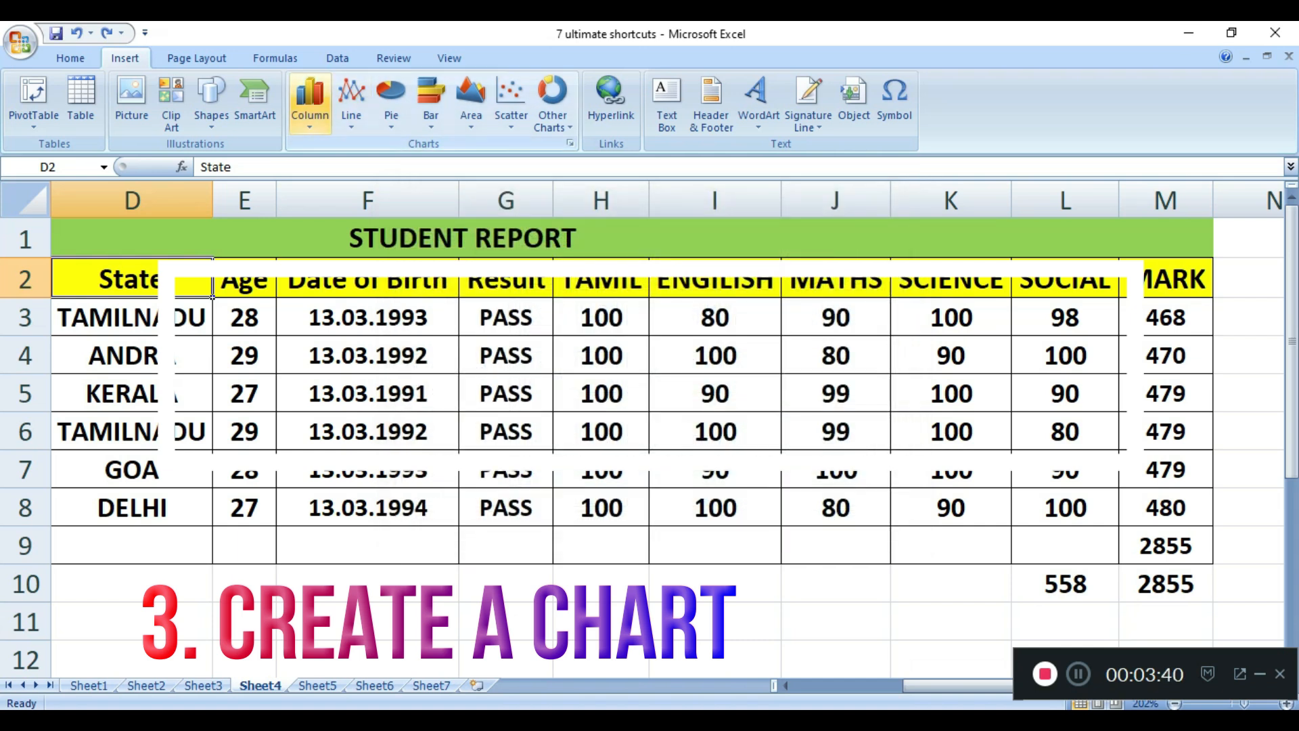
- Try a 2-D clustered column chart of the whole student report, and delete it
click(310, 102)
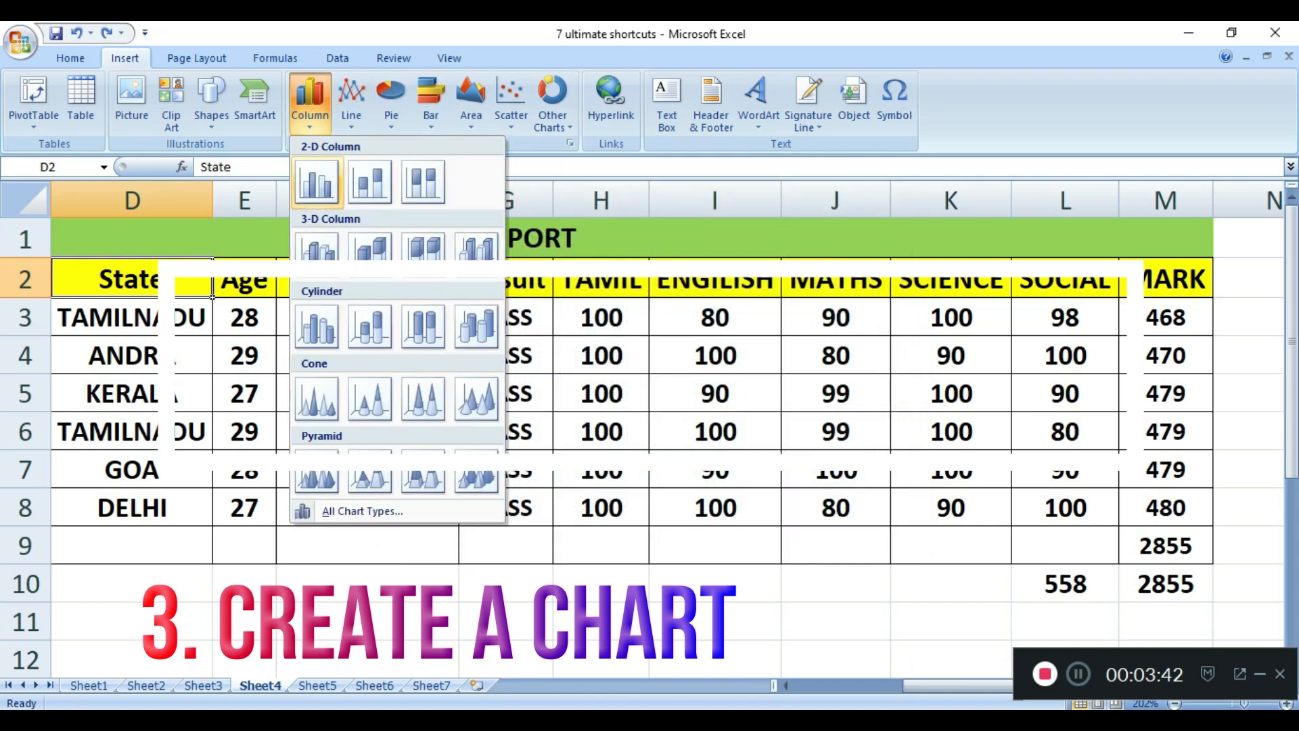
click(317, 181)
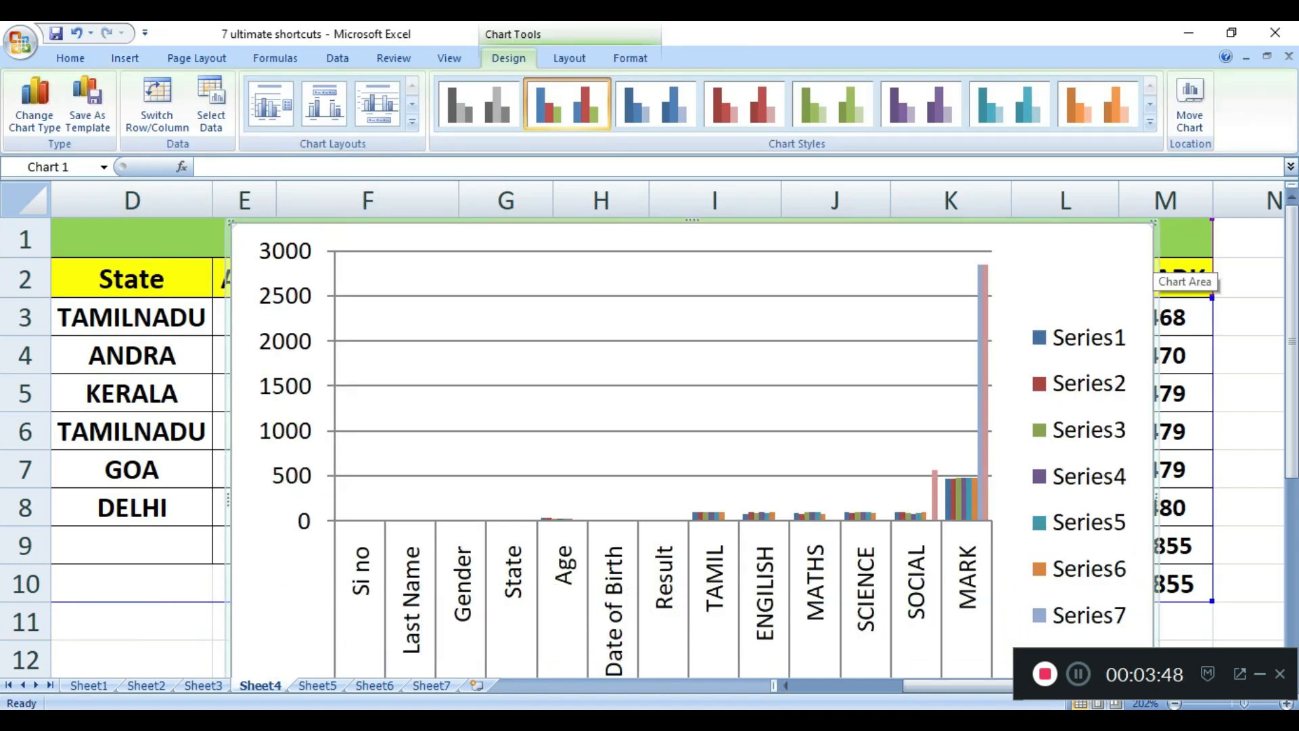
drag(1155, 223, 912, 311)
key(Delete)
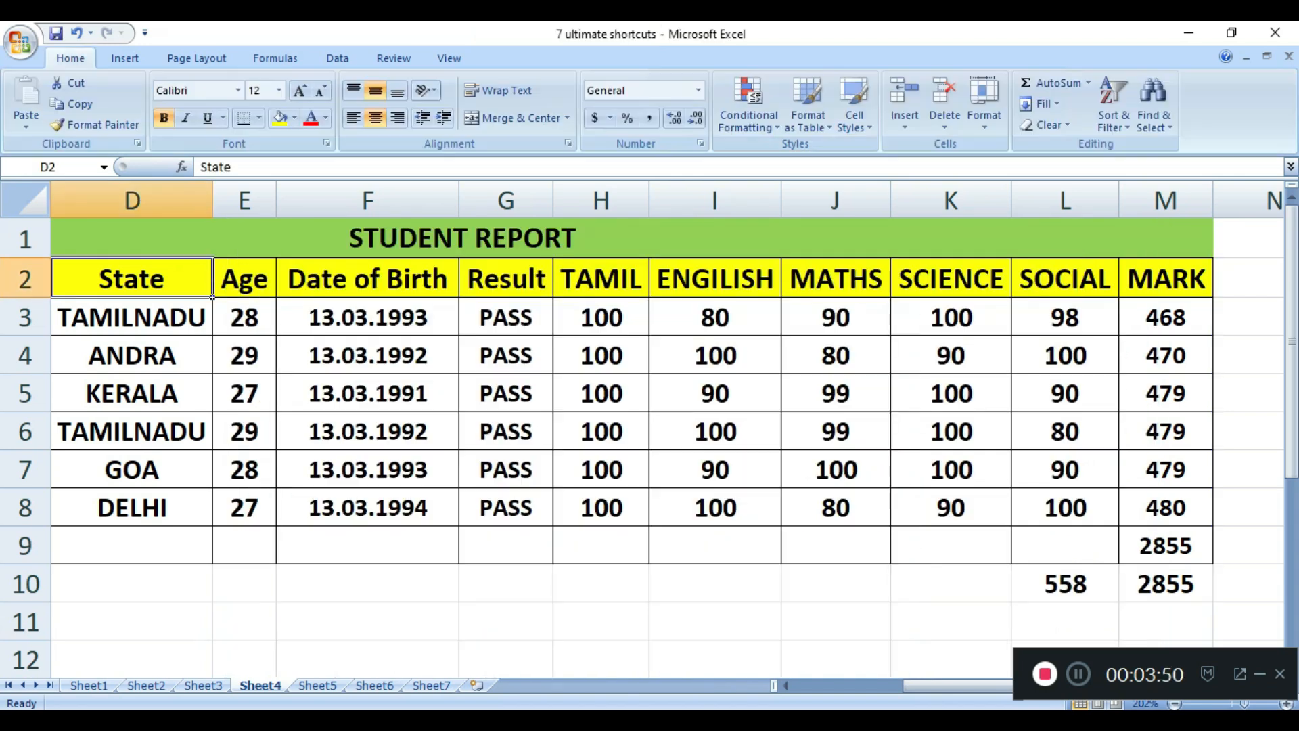
- Insert a 2-D stacked column chart from the student data in D2:M8
drag(212, 296, 1211, 521)
key(alt+n)
key(c)
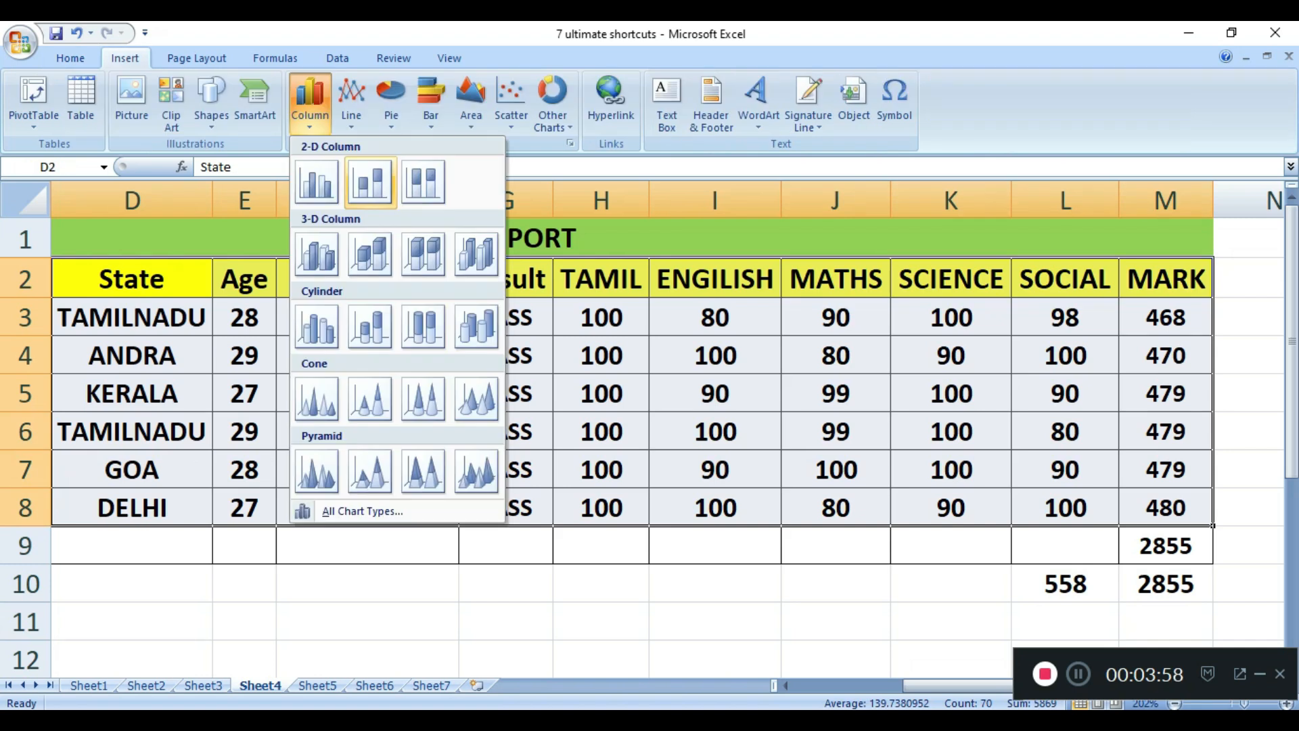
key(Return)
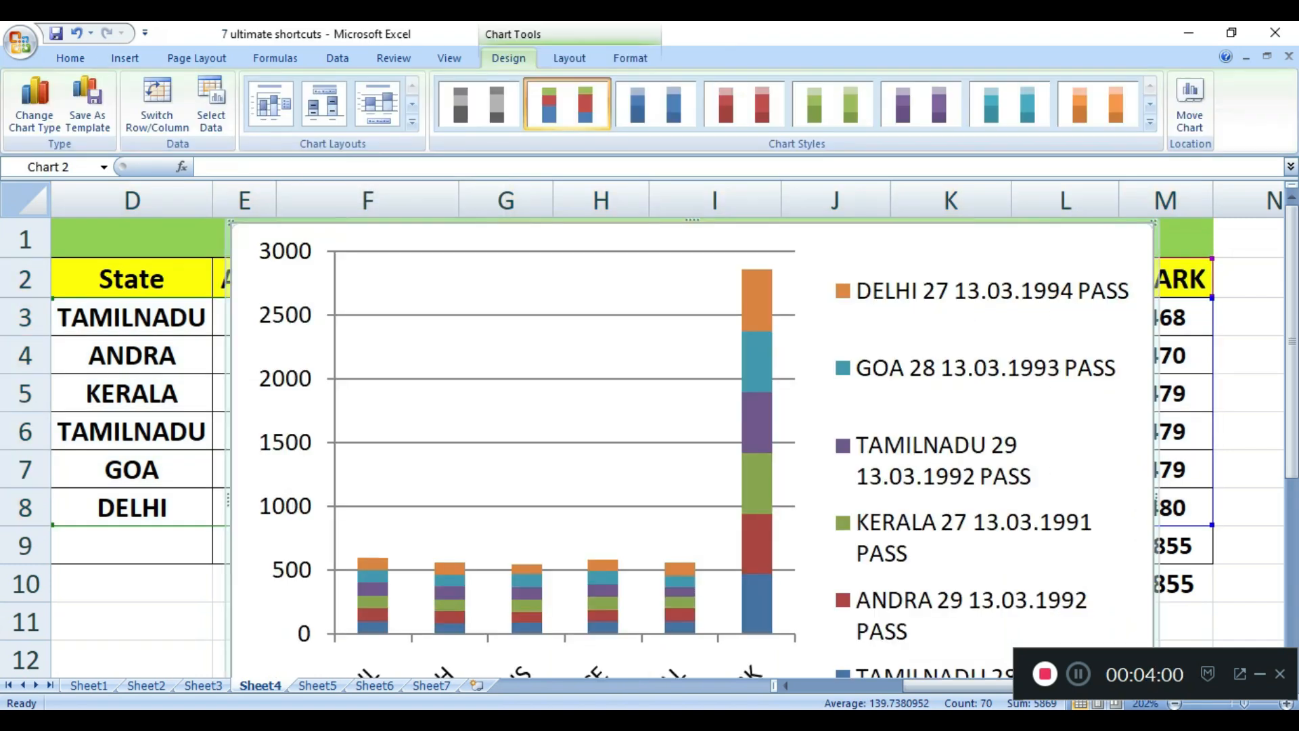
drag(1244, 704, 1235, 704)
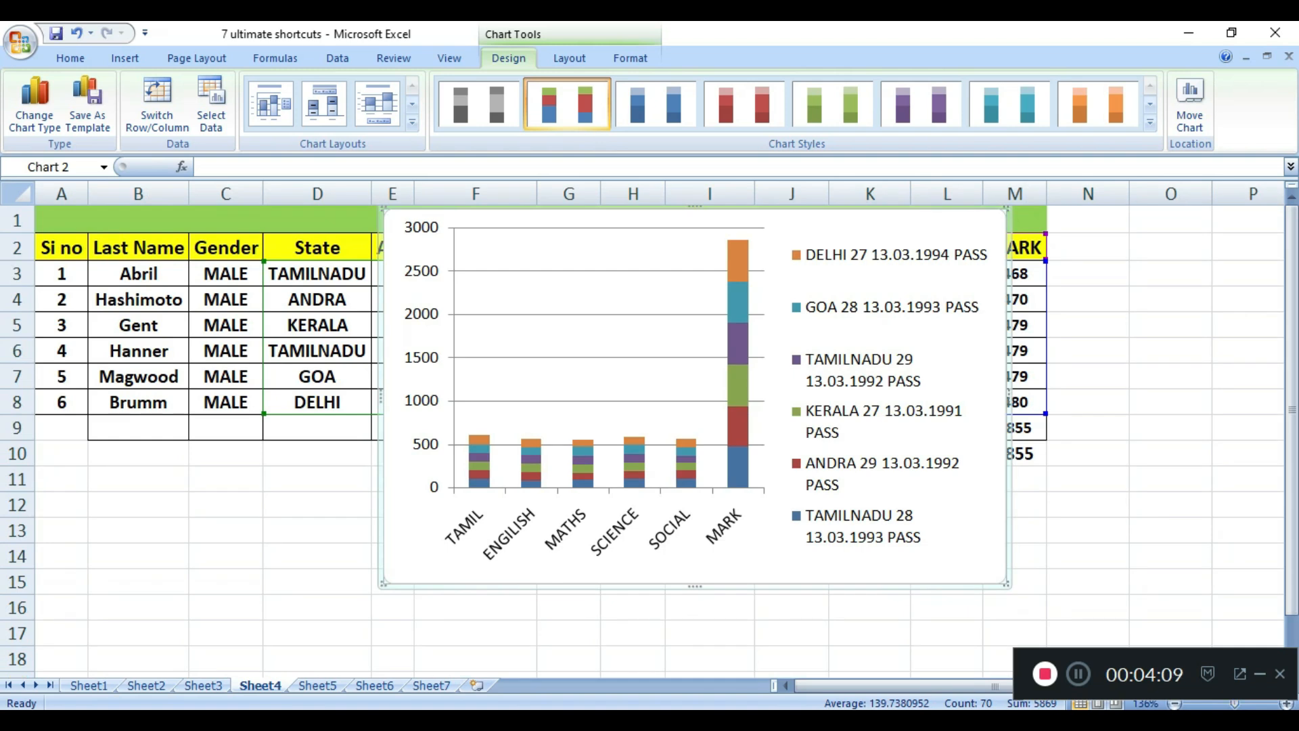
drag(479, 555, 638, 635)
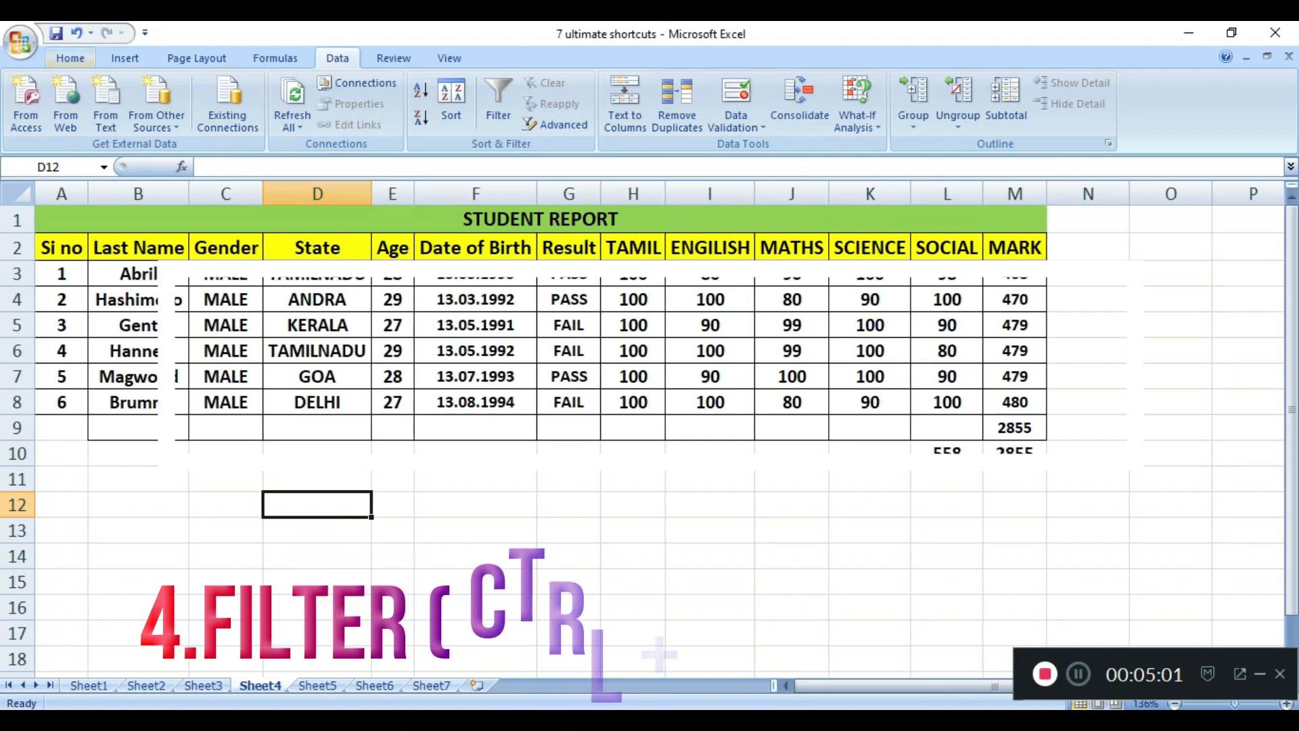
click(71, 59)
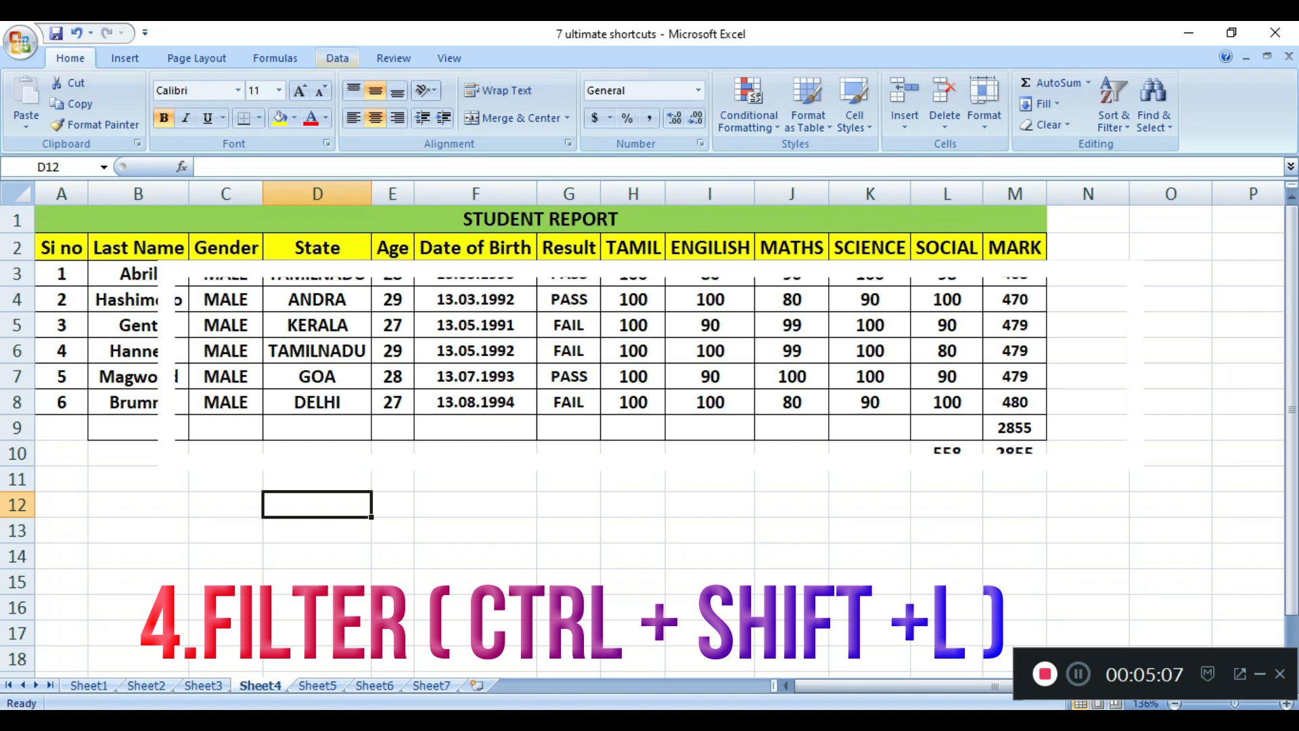
- Turn on filtering for the student report's header row, A2:M2
click(226, 220)
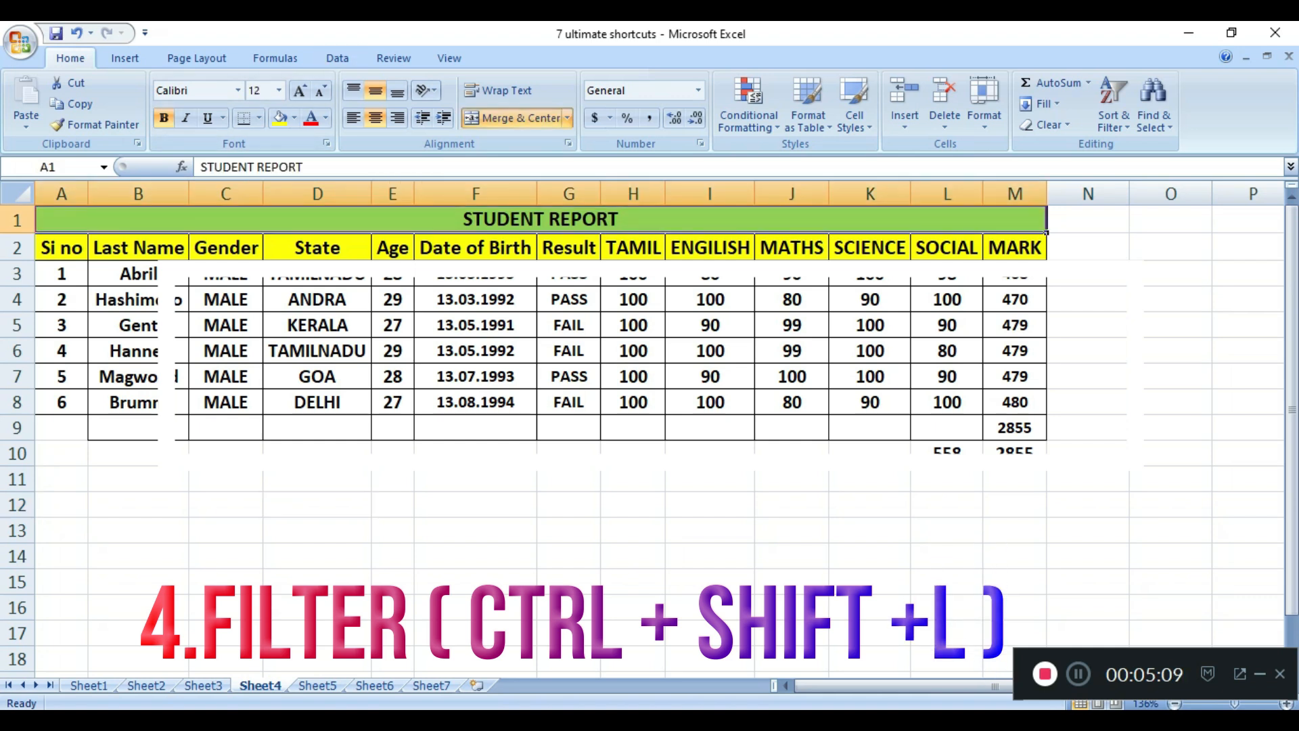
click(138, 248)
drag(61, 248, 1015, 248)
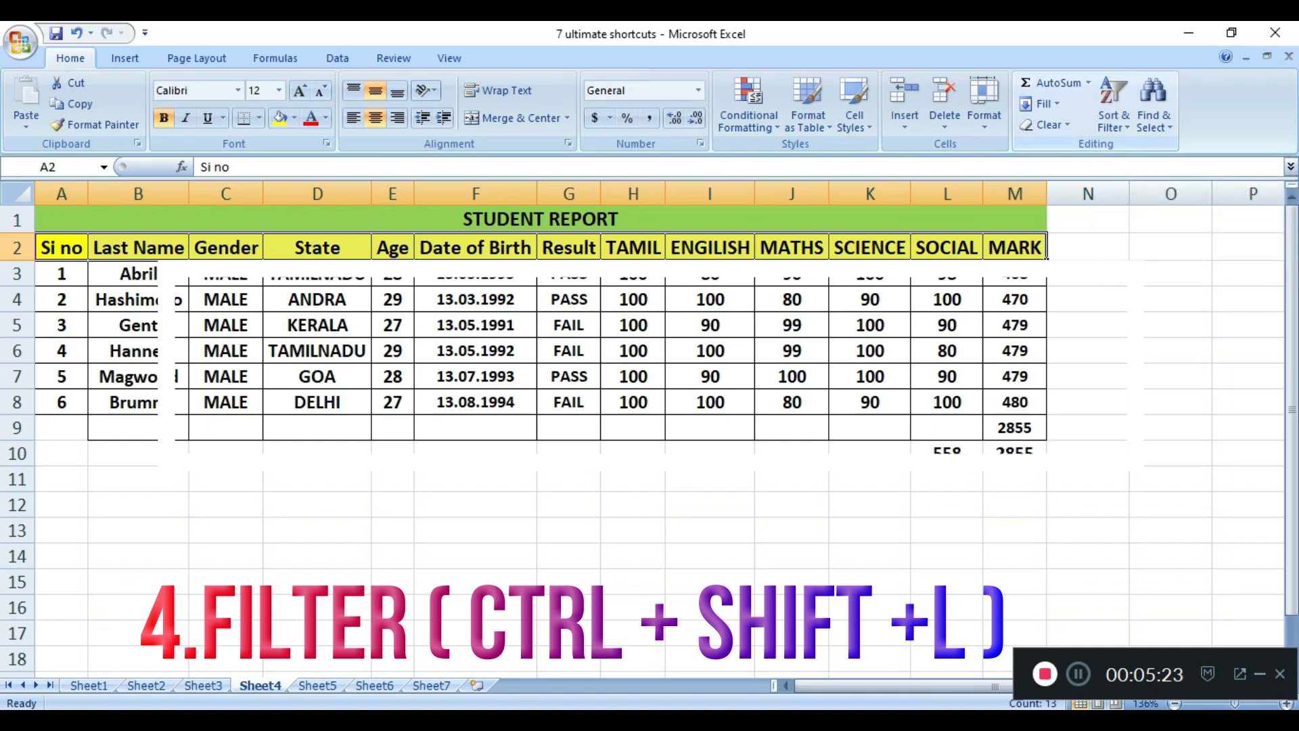
key(ctrl+shift+l)
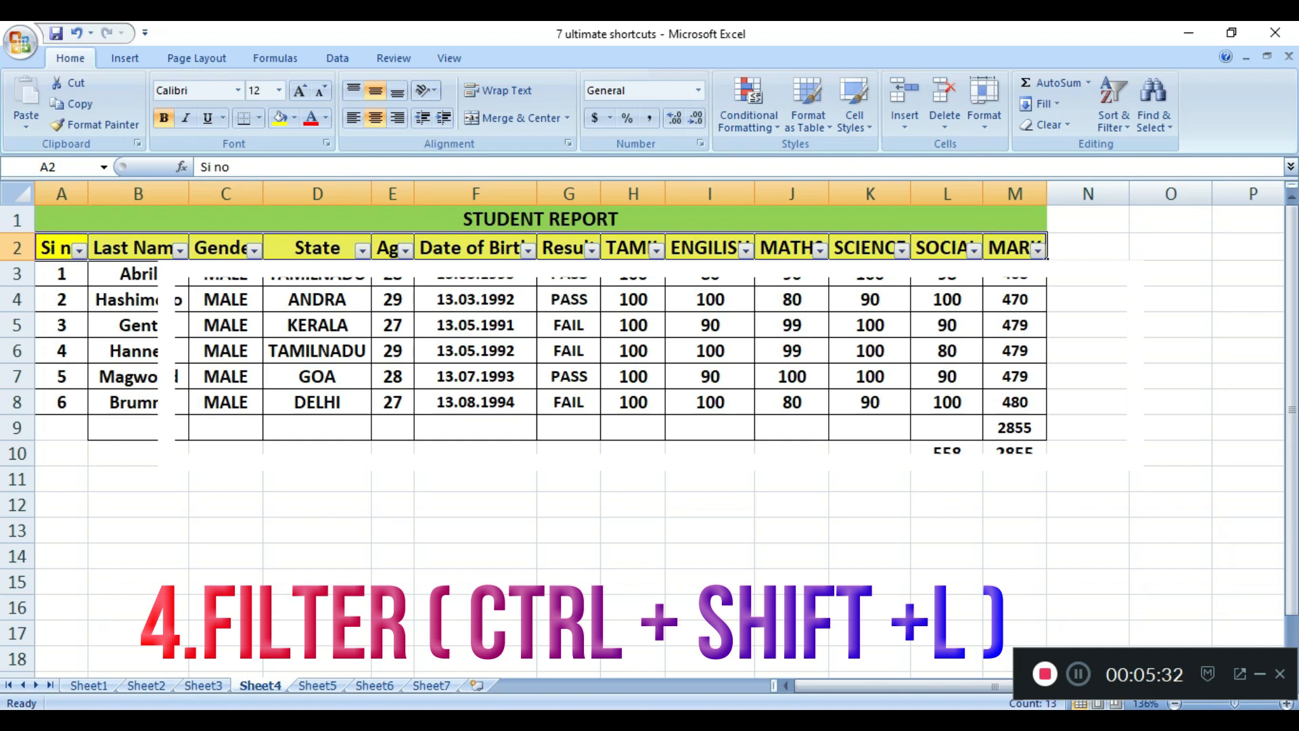
- Filter the Result column to show only the PASS rows, excluding FAIL and blanks
click(535, 282)
click(599, 310)
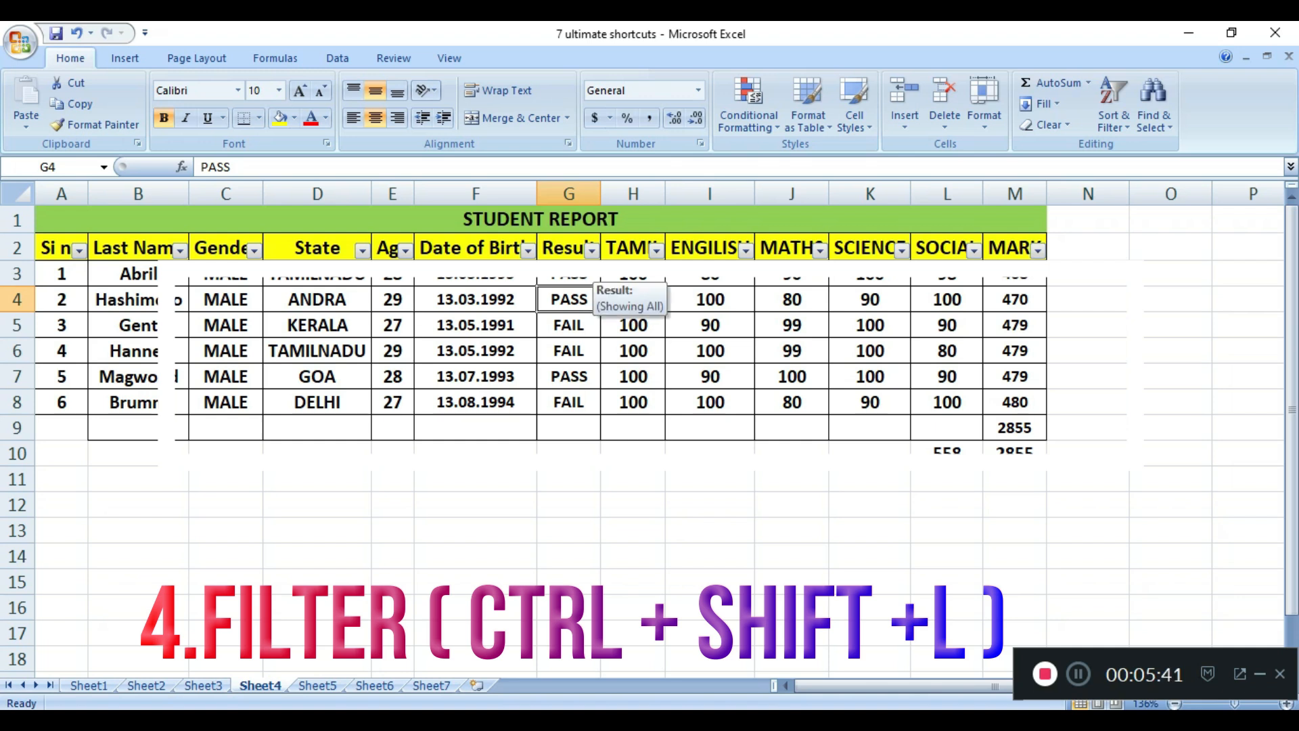
click(593, 251)
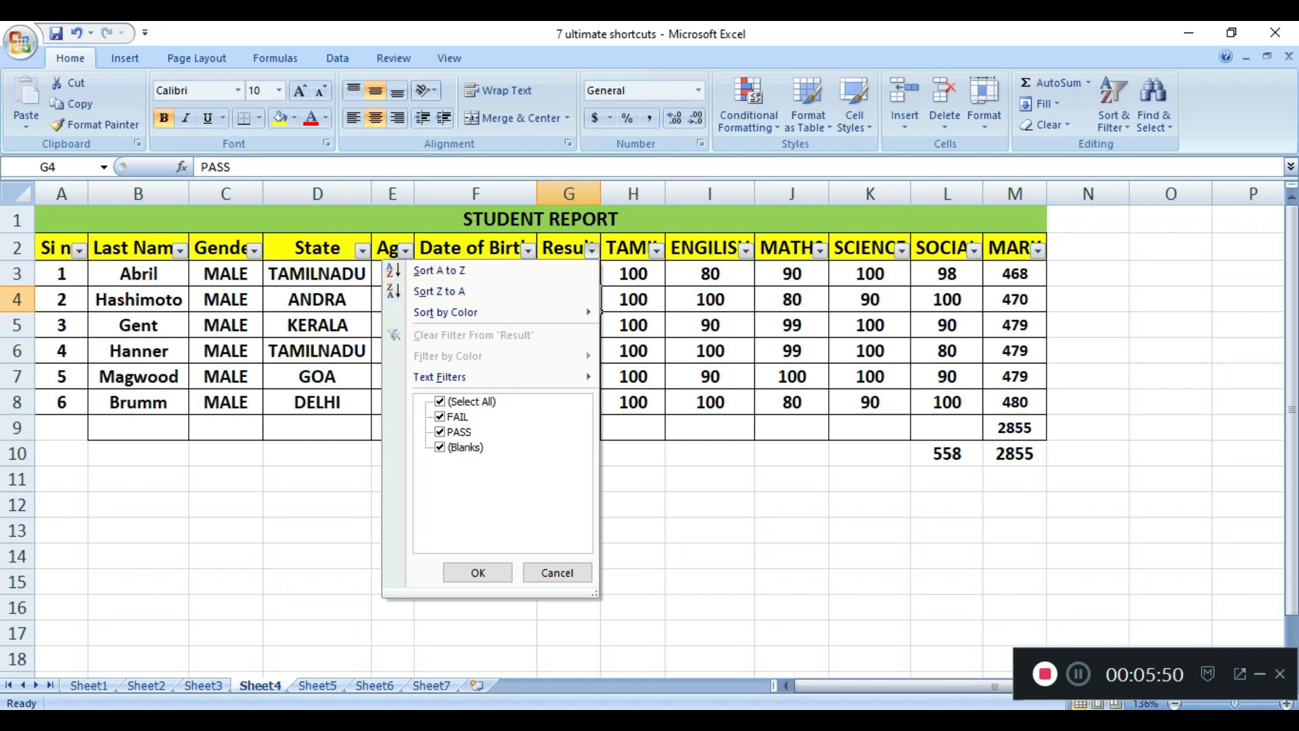
key(Down)
key(Down)
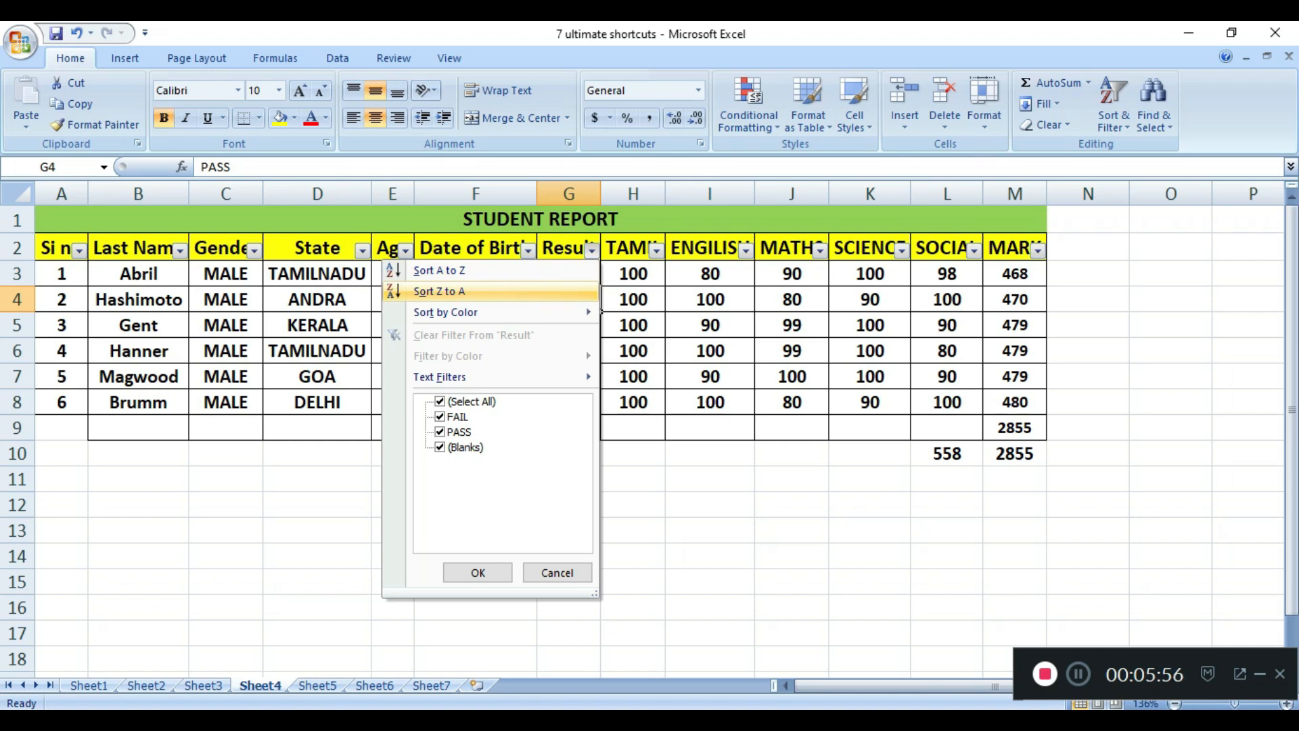
mouse_move(501, 312)
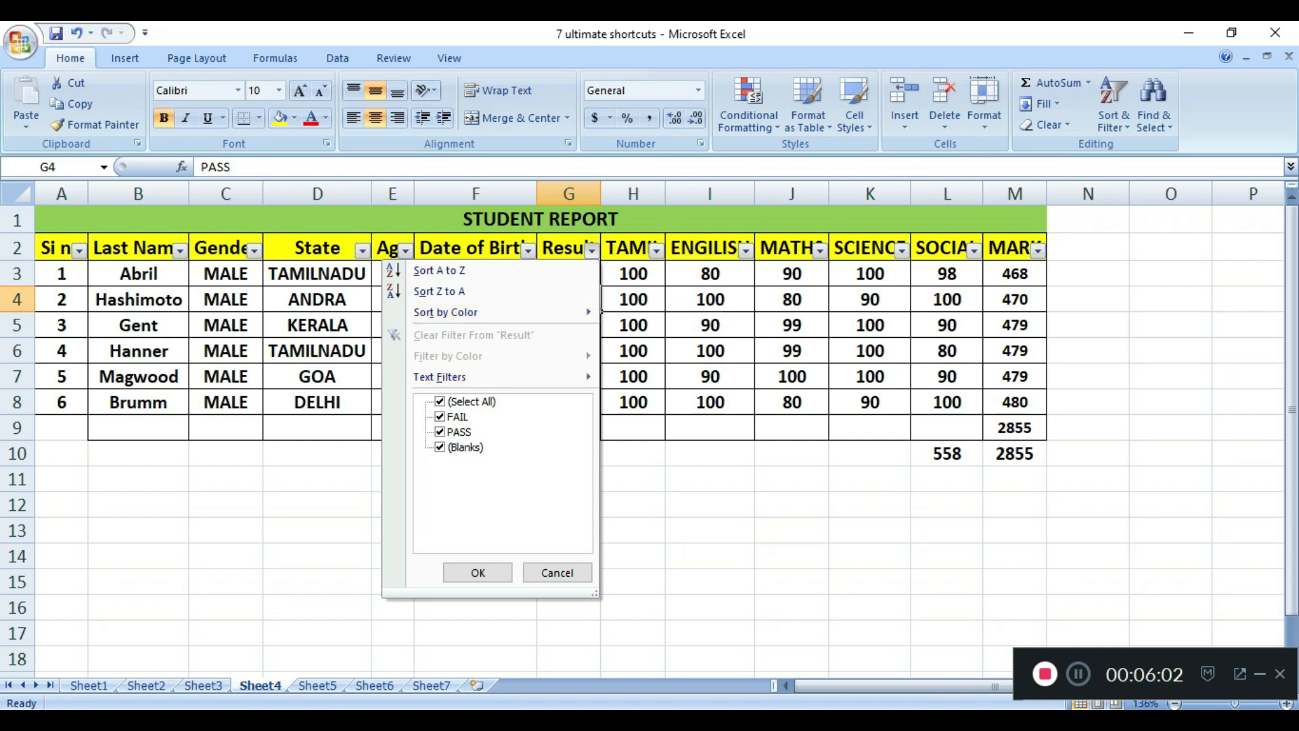
click(440, 402)
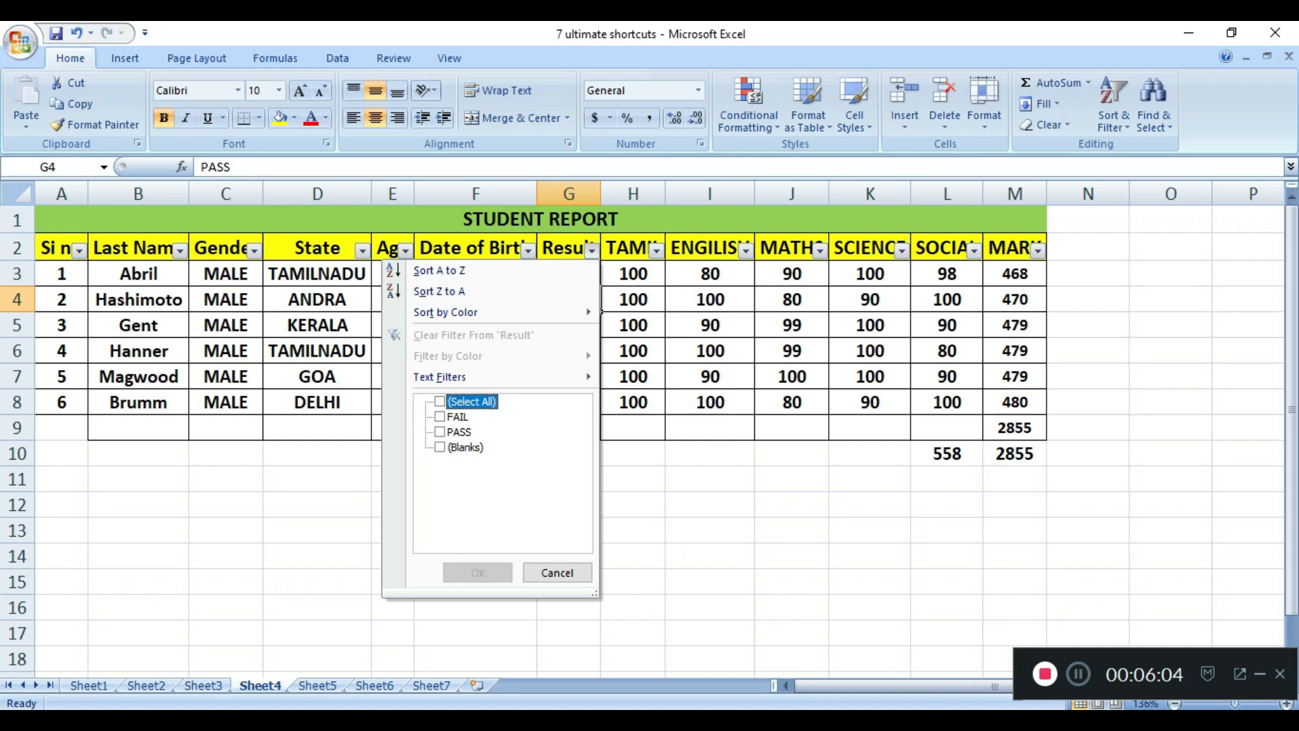
key(space)
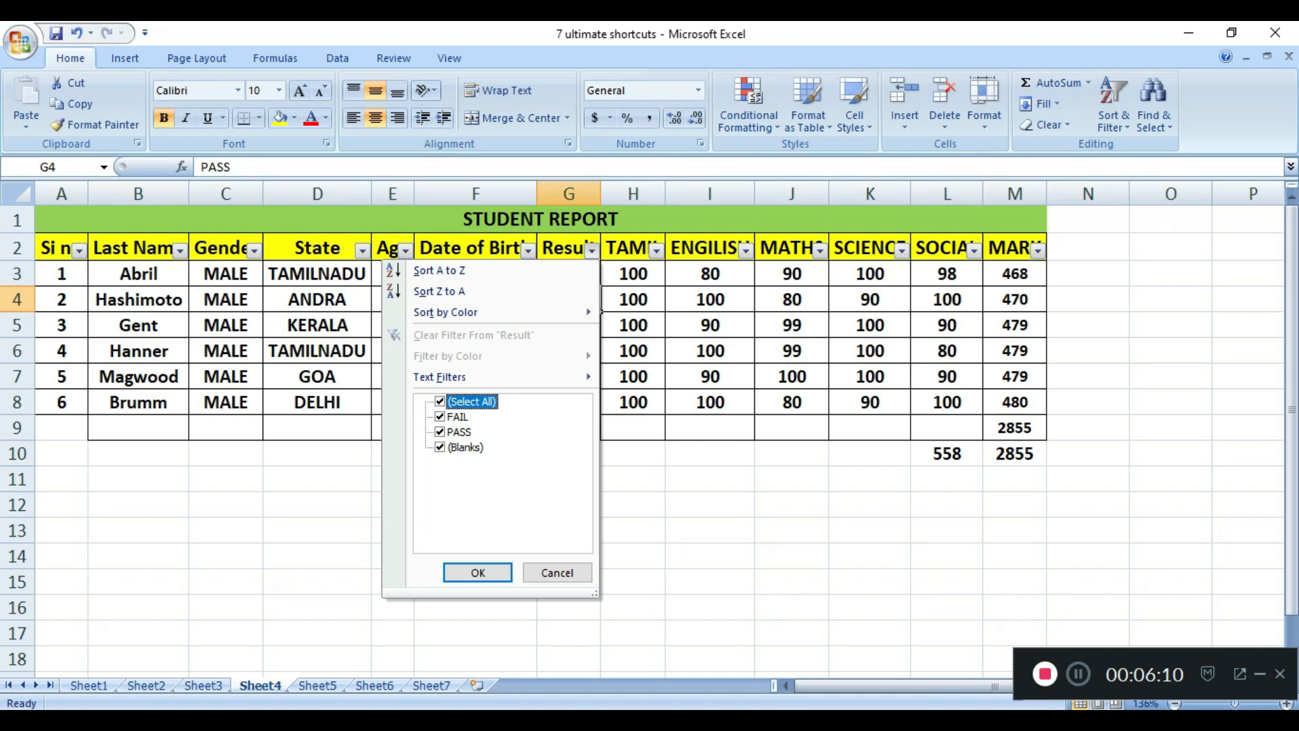
key(Down)
key(space)
key(Down)
key(Down)
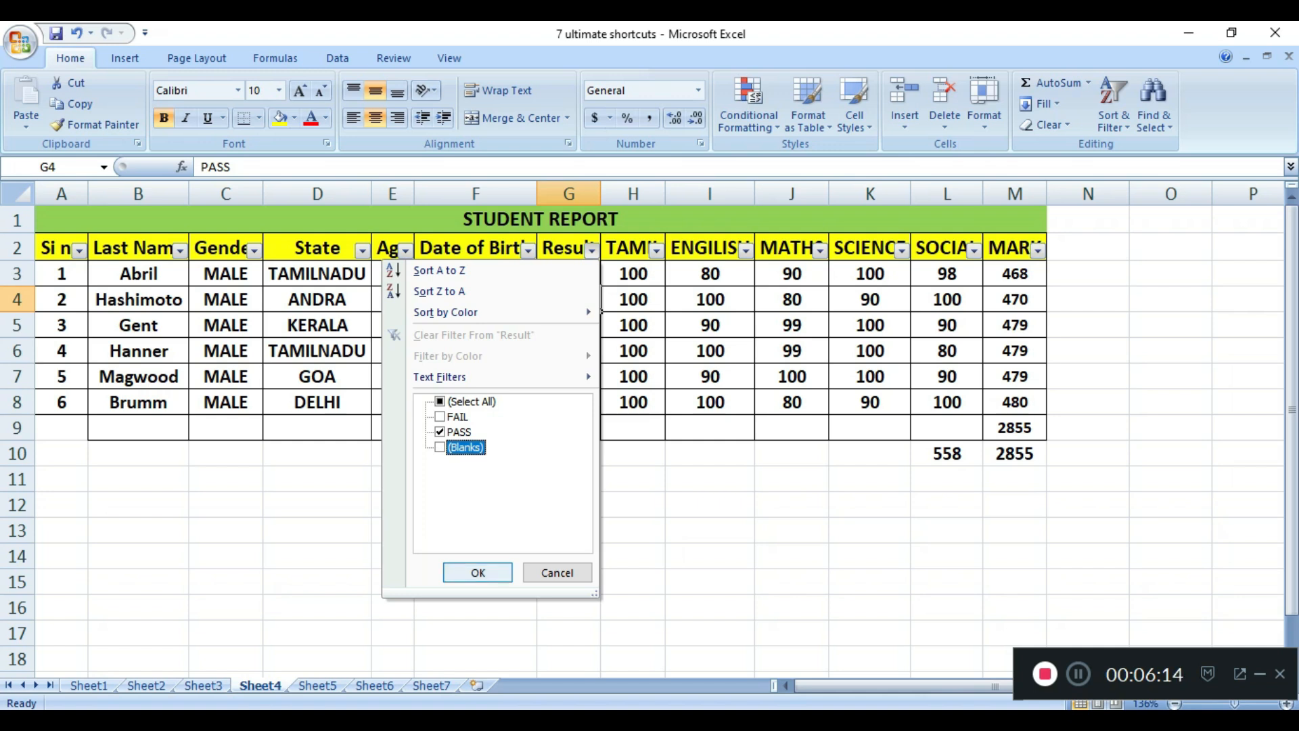
key(Return)
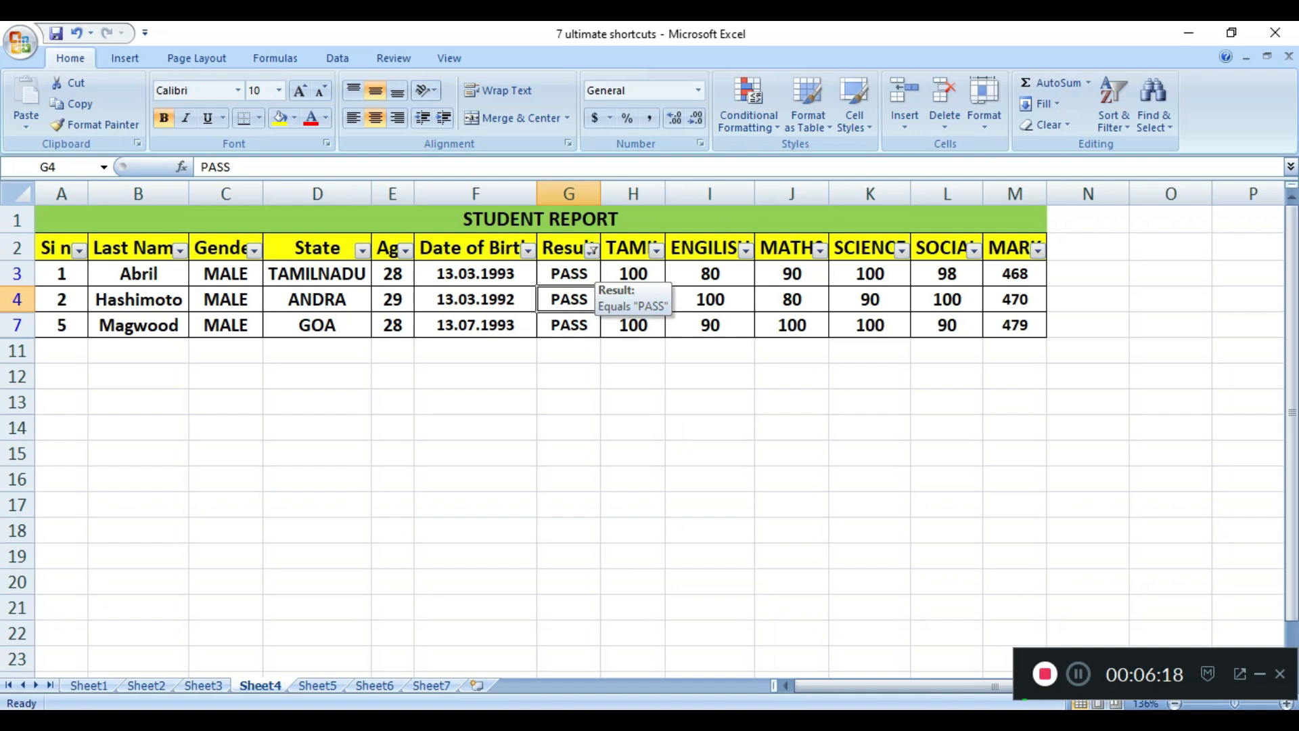
- Change the Result column's filter to show only the FAIL rows
key(alt+Down)
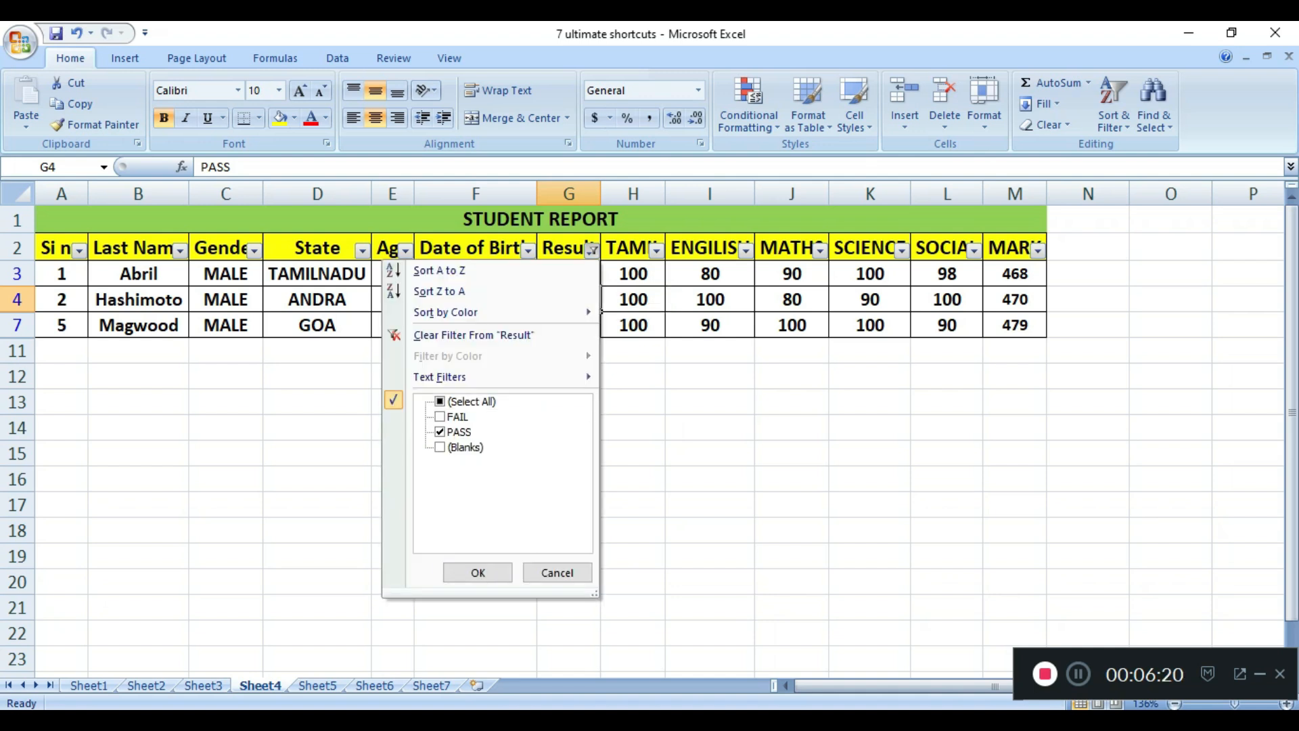
click(440, 417)
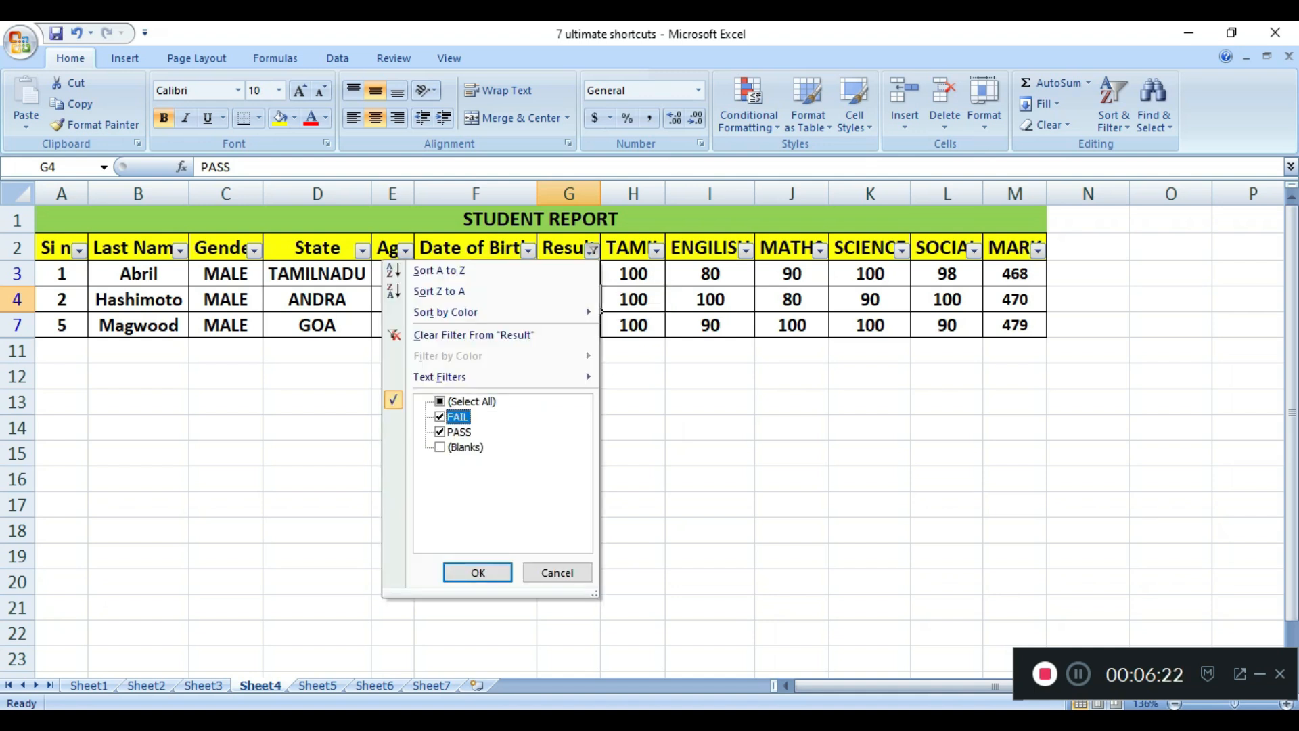
key(Down)
key(space)
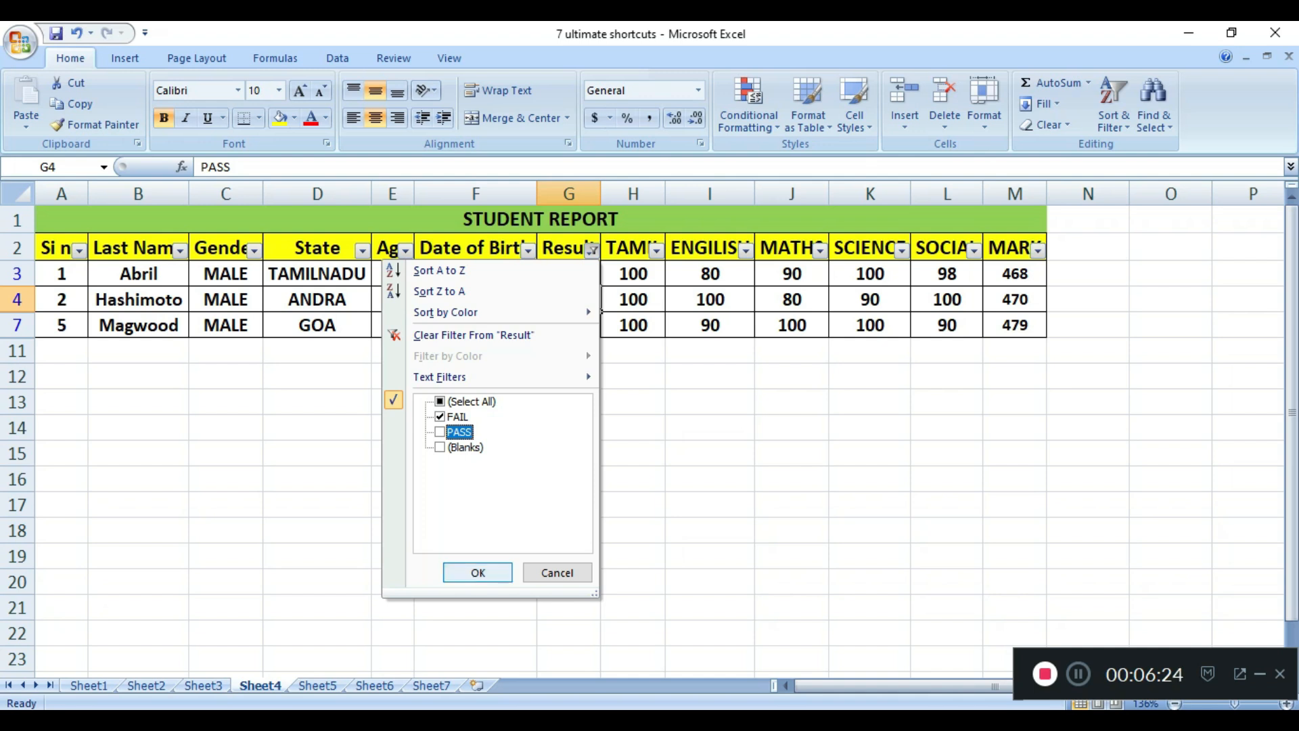
key(Return)
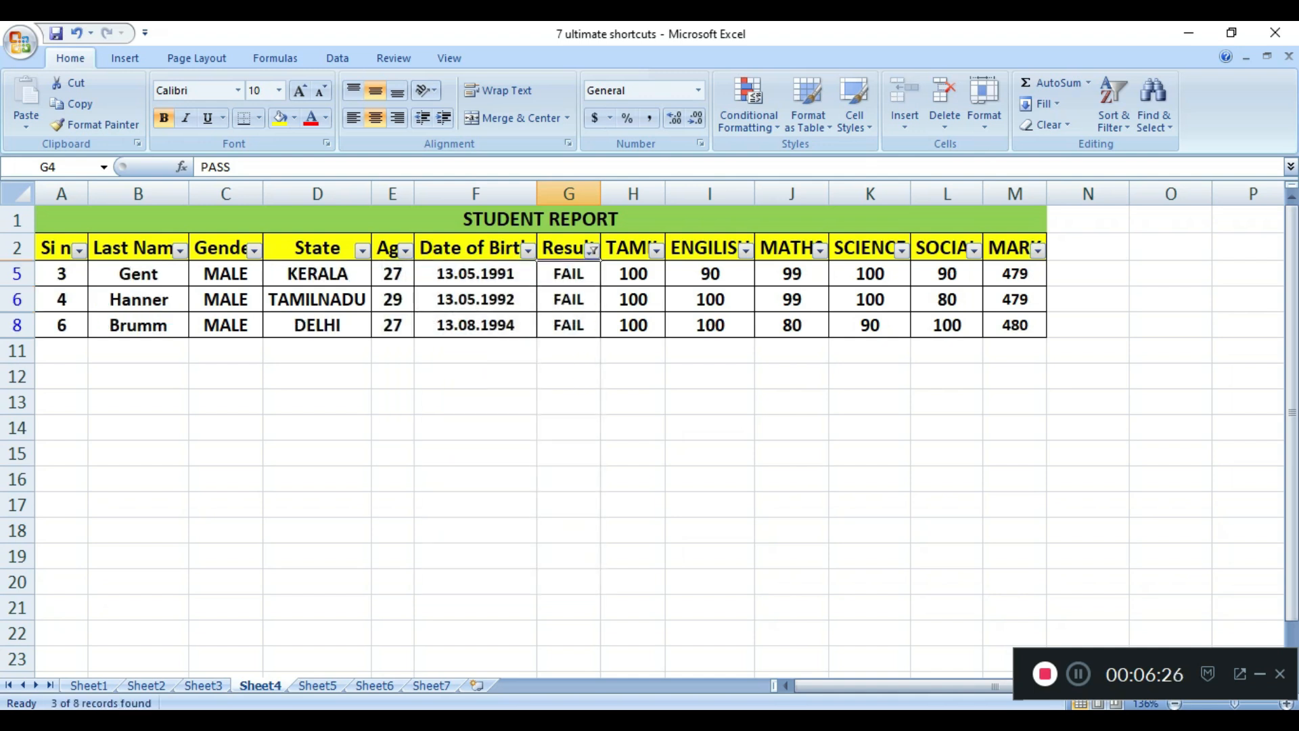
key(alt+Down)
key(Down)
key(space)
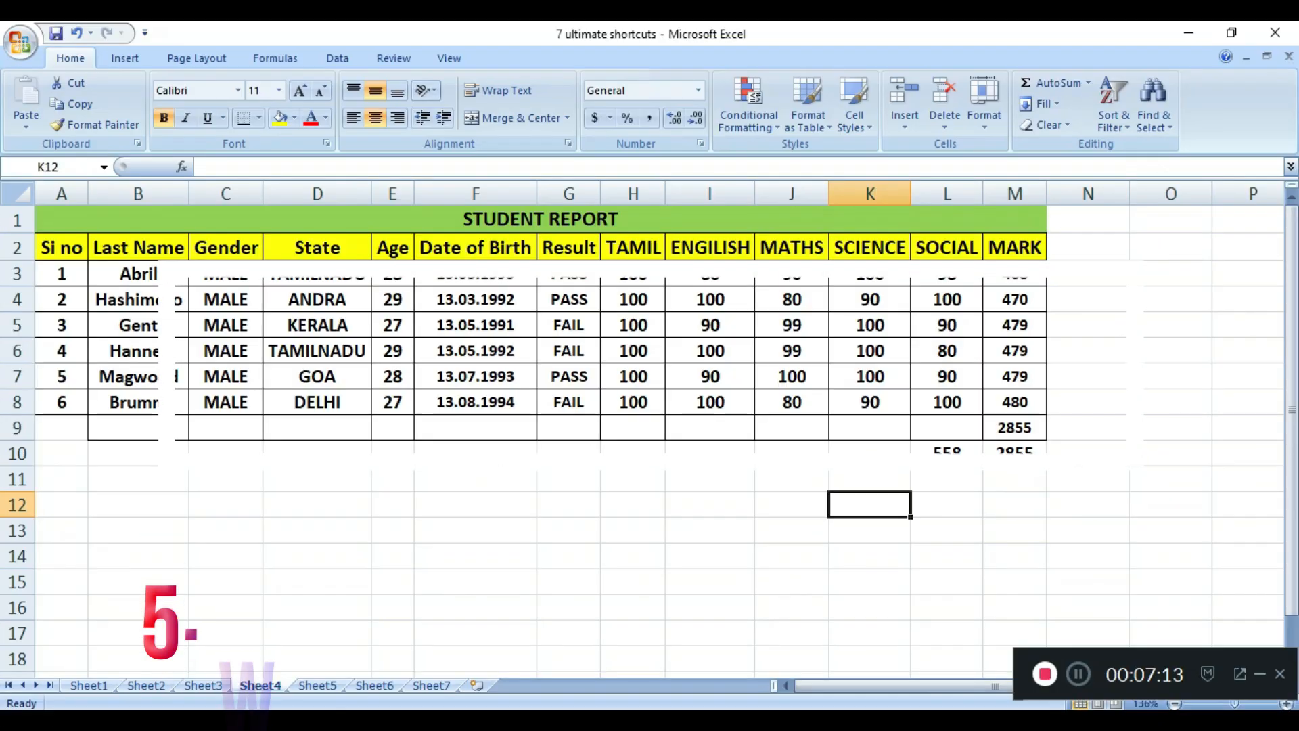
- Enter "TAMILNADU GOVERNMENT HOSPITAL" in cell D12 and left-align it
click(225, 505)
click(317, 505)
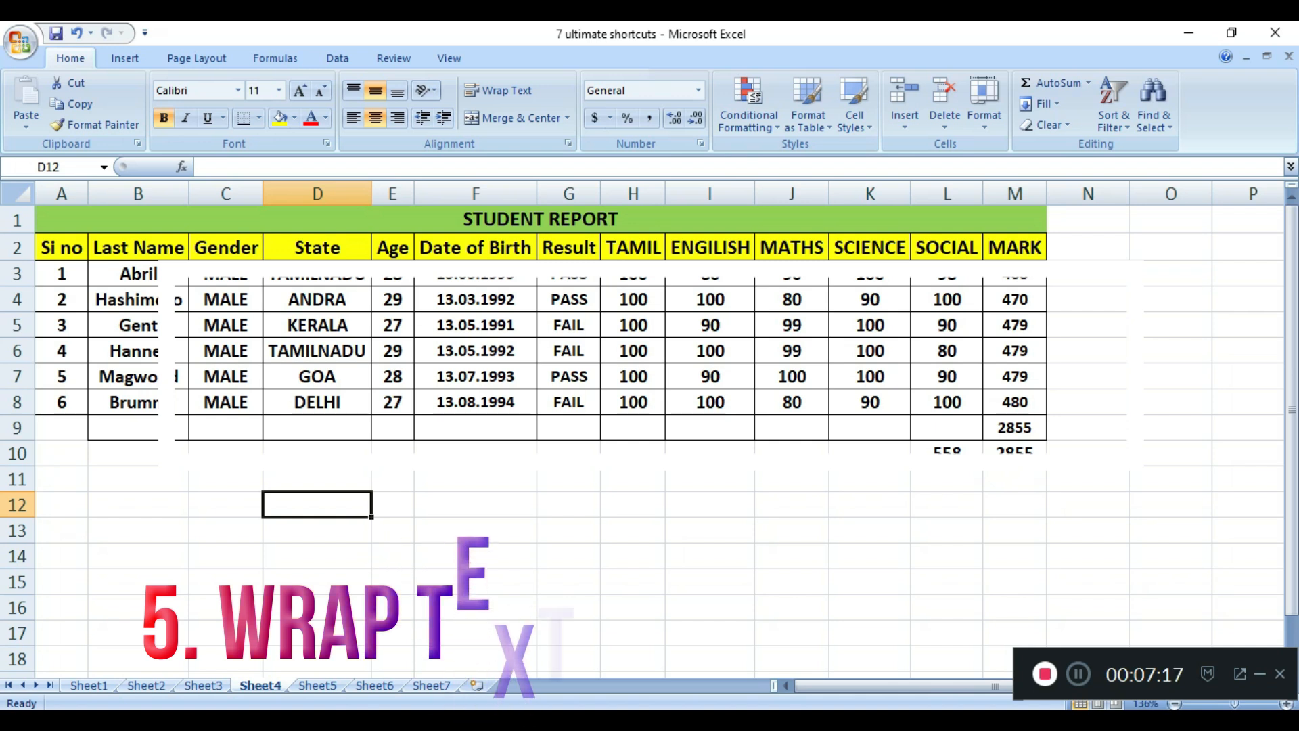
text(TAMILNADU)
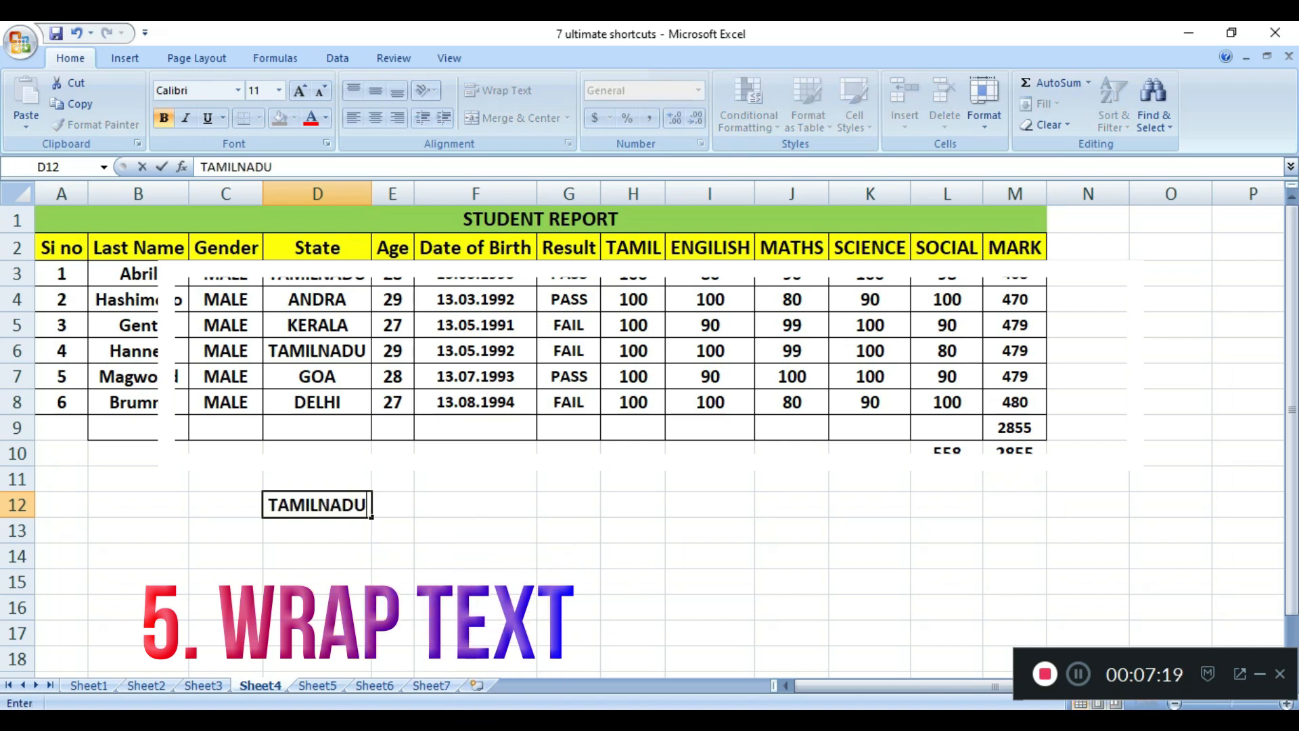
text( GOVERNM)
key(BackSpace)
text(NMENT HOSPITA)
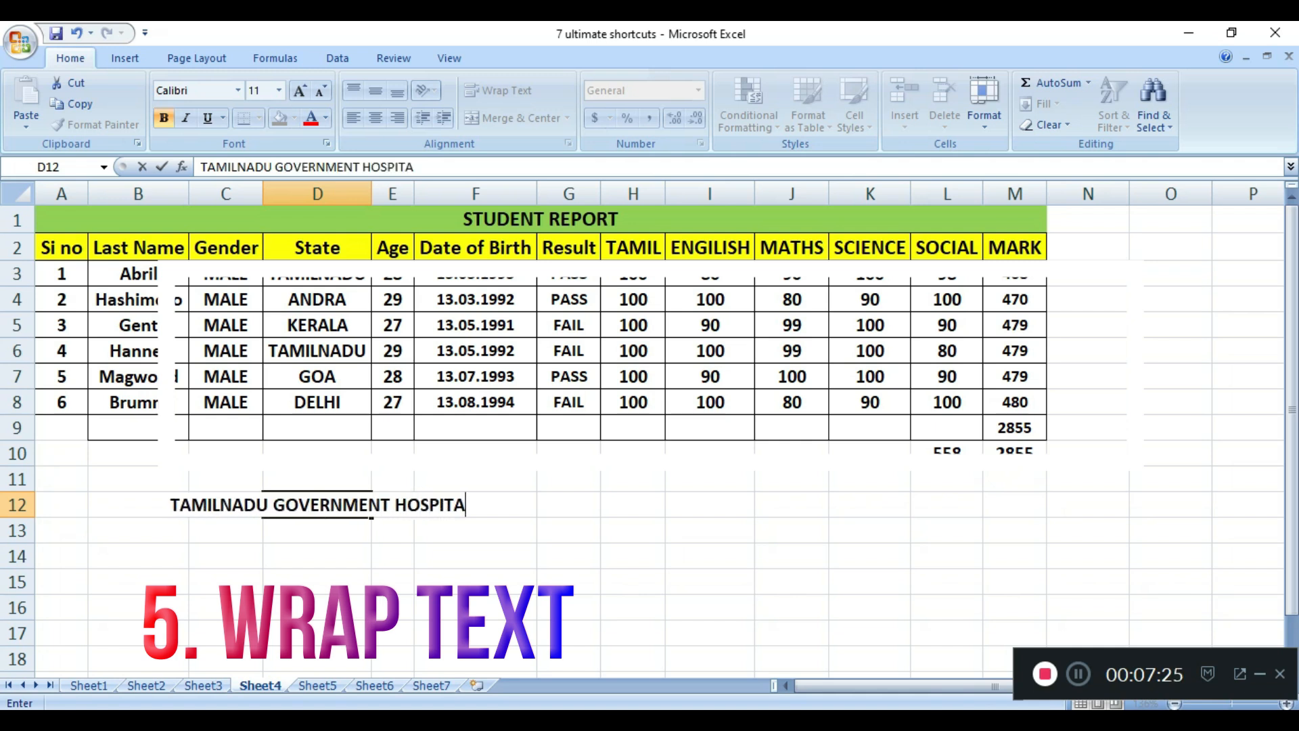
text(L)
key(Return)
key(Up)
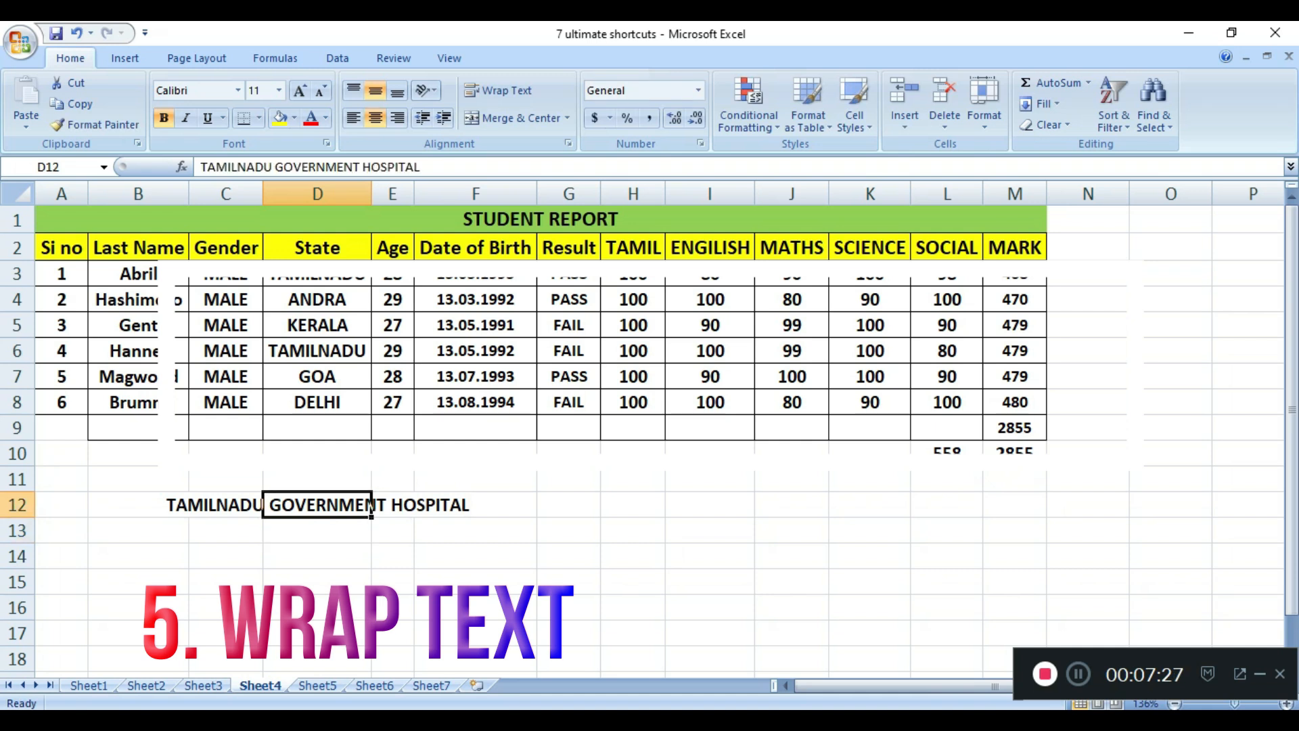
click(353, 118)
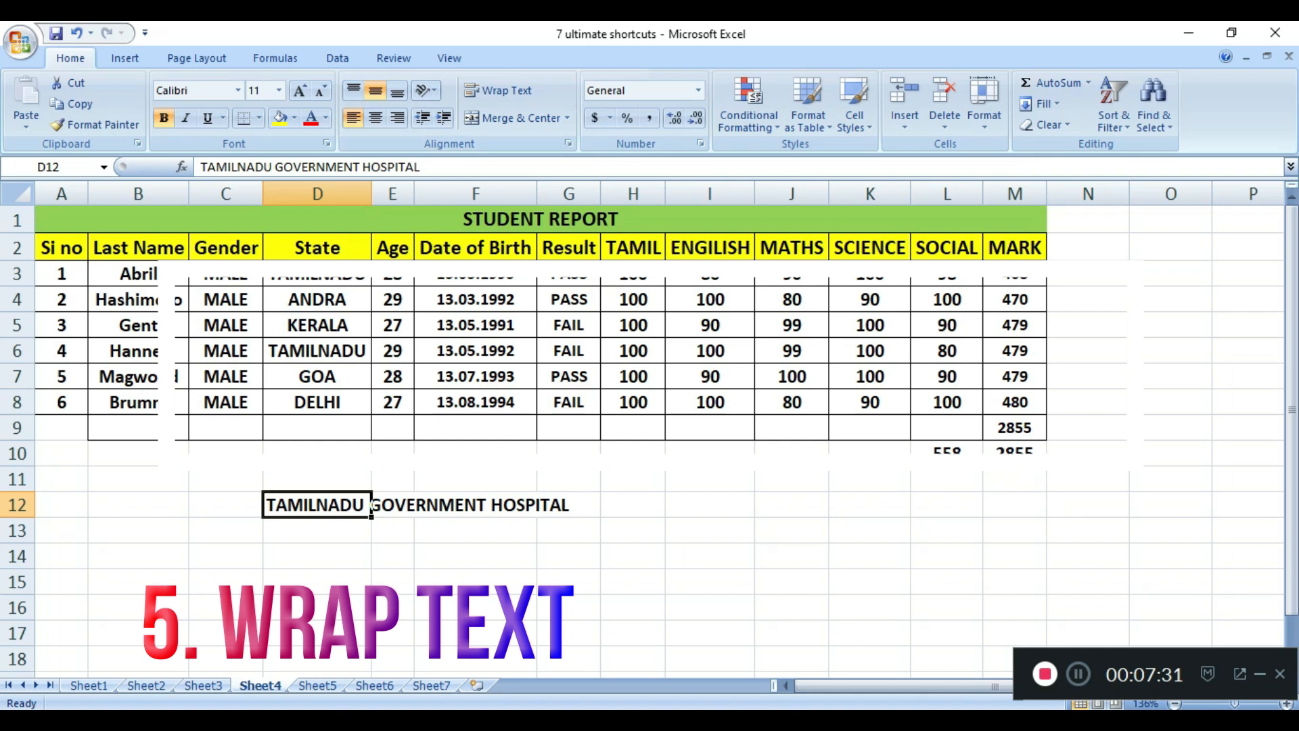
- Enter "TAMILNADU" in cell E12 and widen column E so the word fits
key(Right)
key(Left)
key(Right)
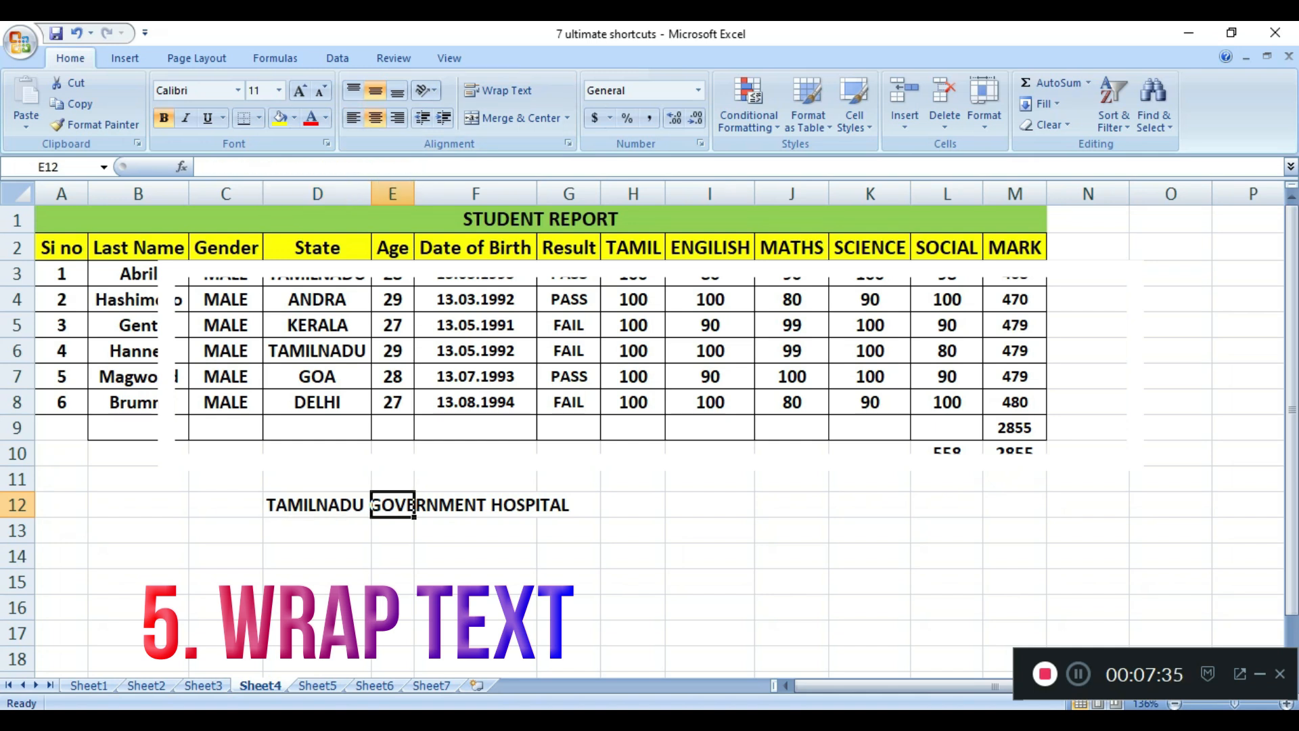
text(TAMILNADU)
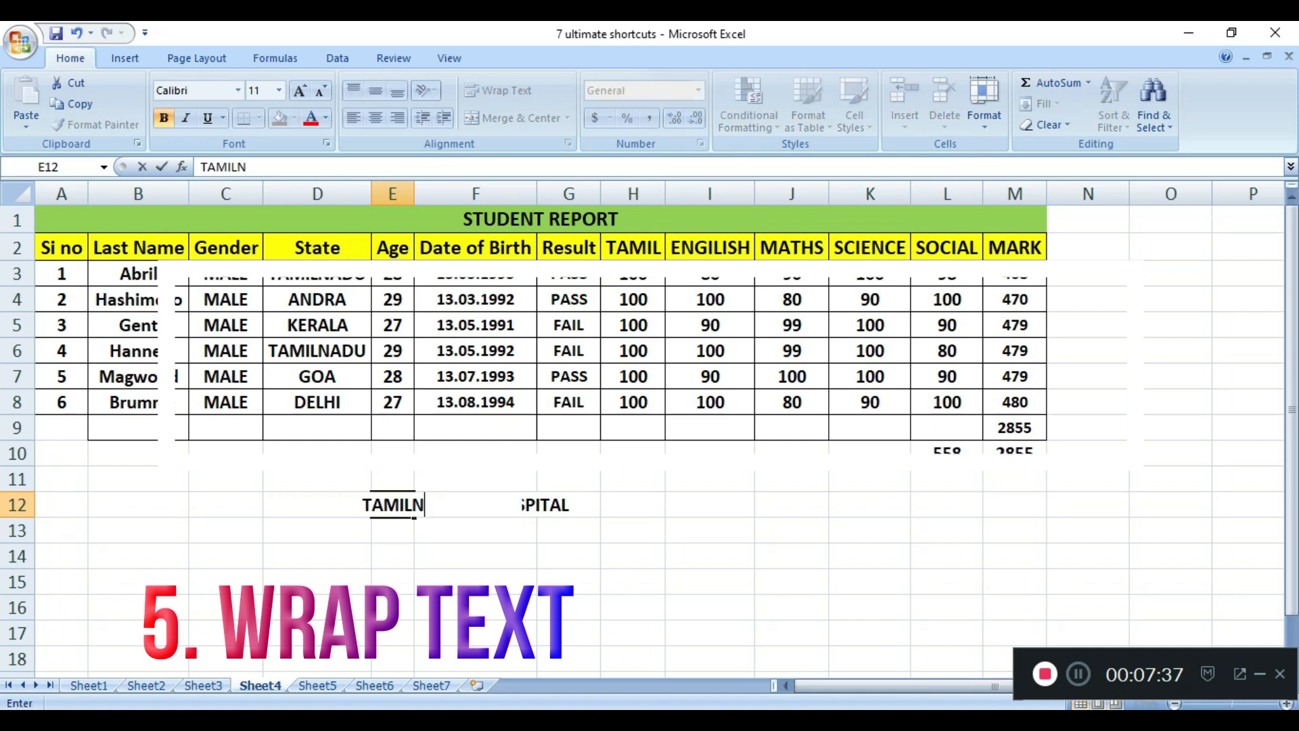
key(Return)
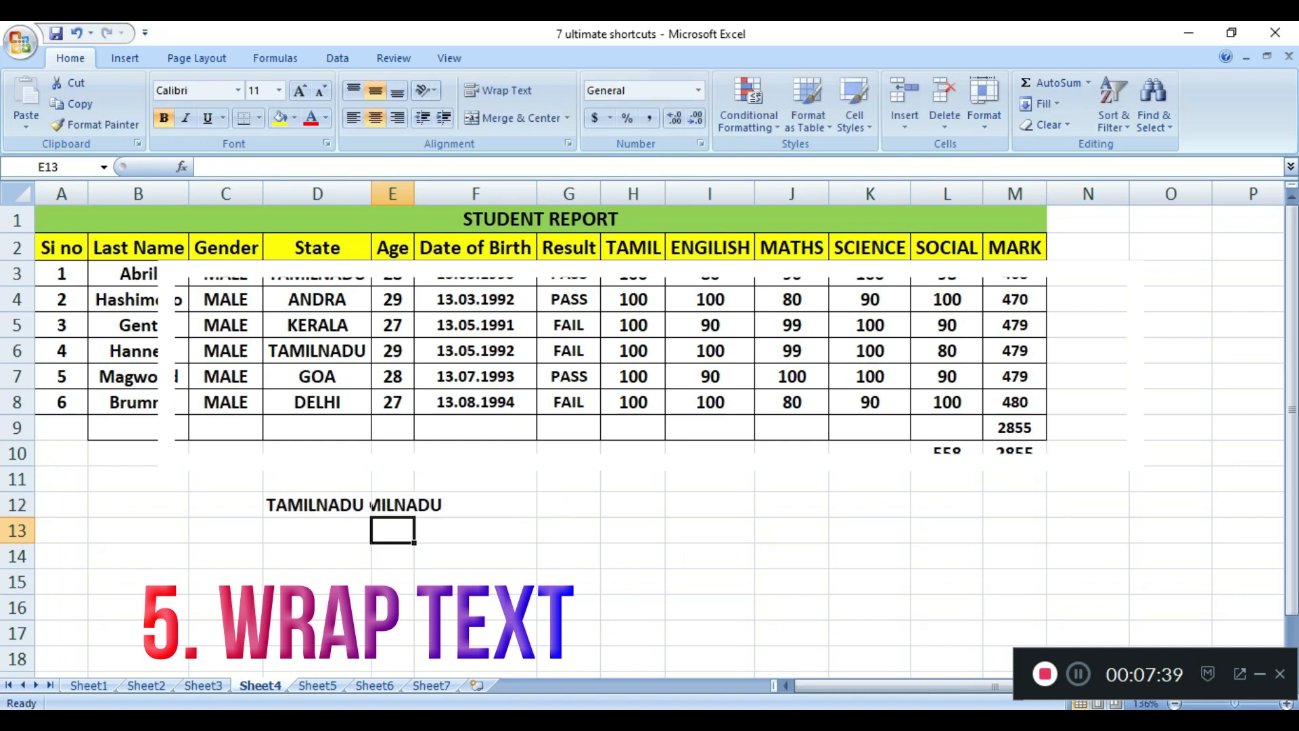
click(318, 505)
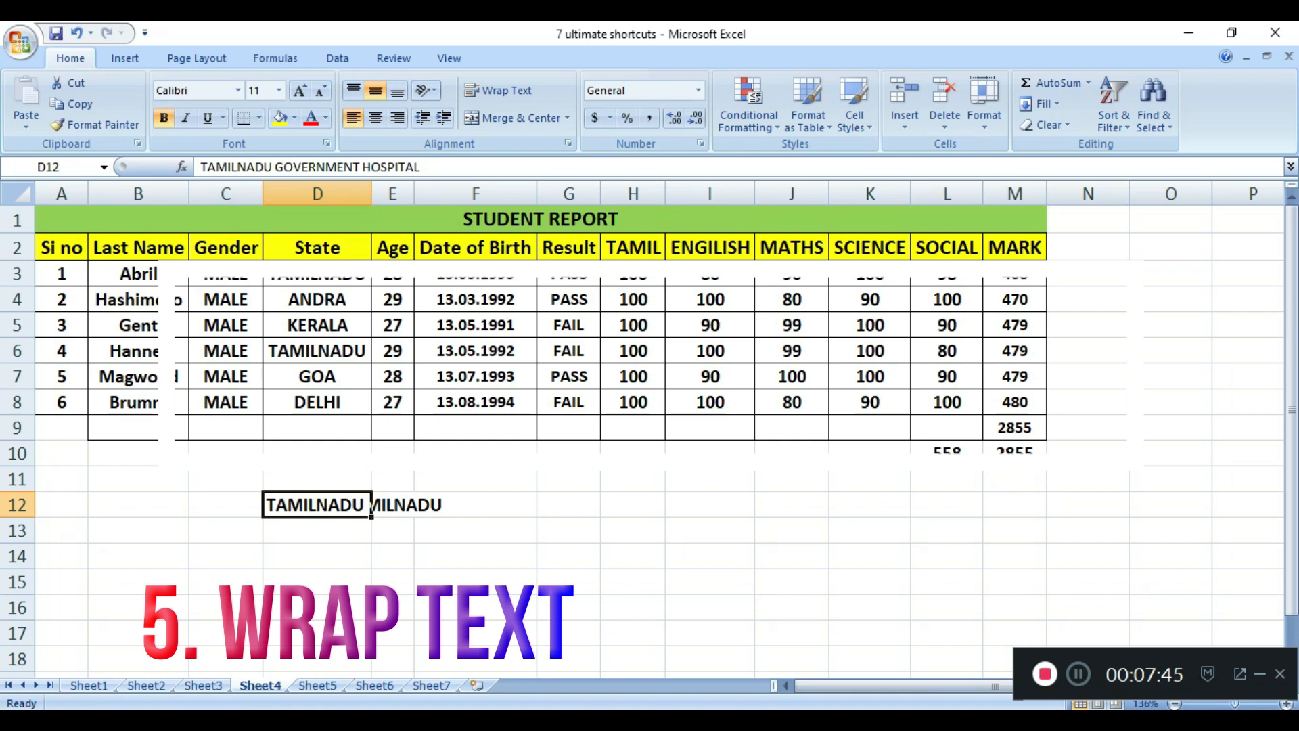
drag(414, 193, 501, 194)
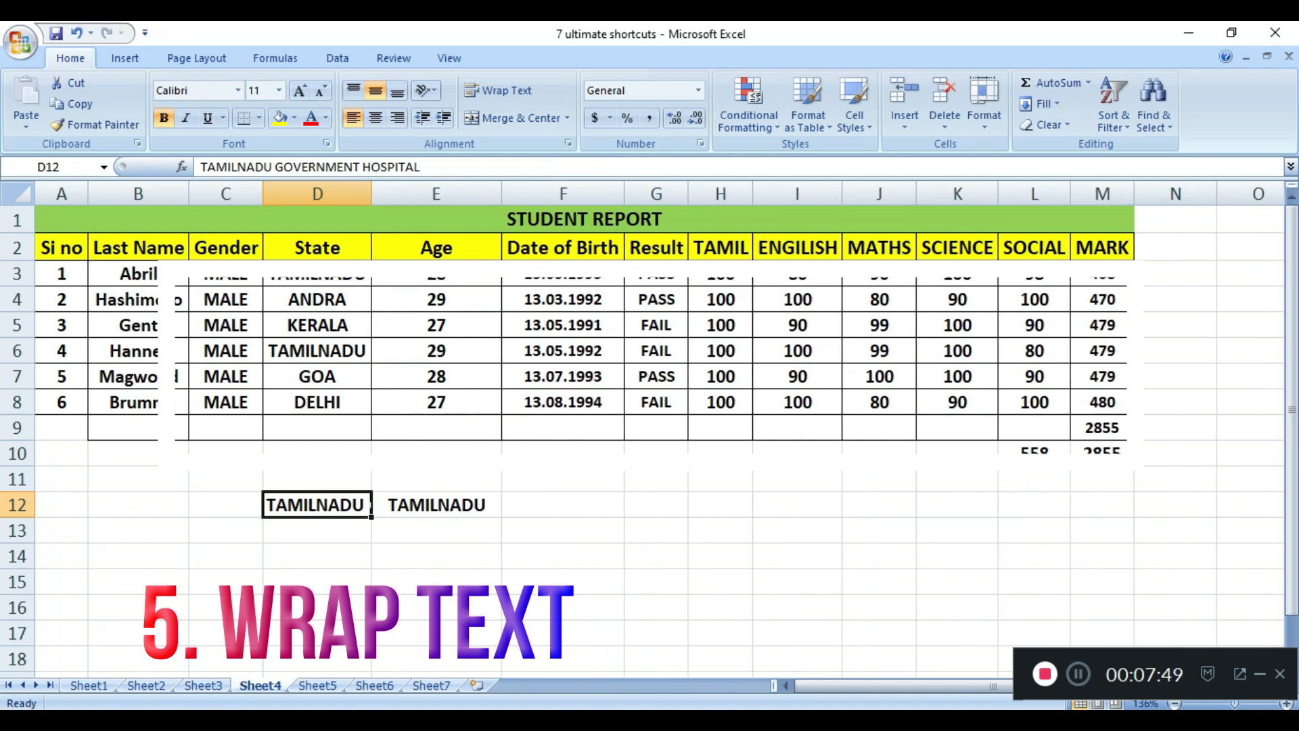
- Wrap the text in cell D12 onto multiple lines
click(436, 505)
click(317, 504)
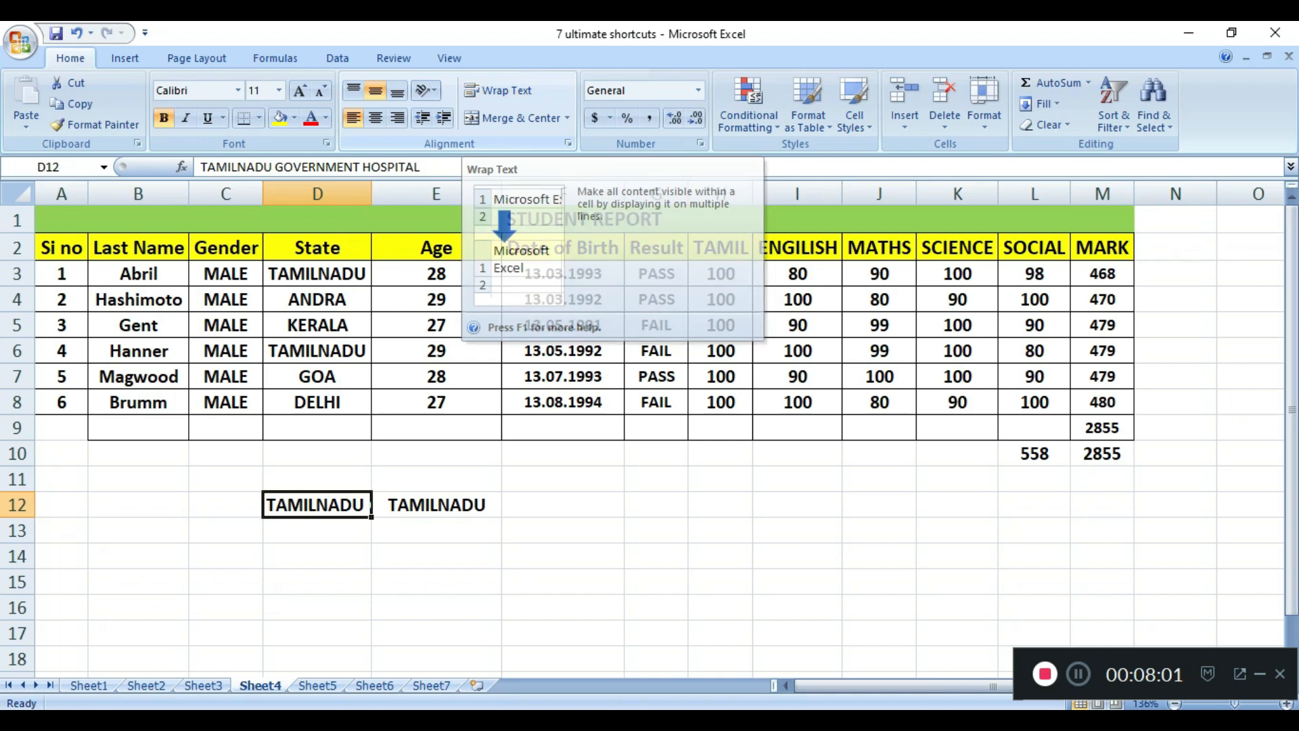
click(437, 505)
click(318, 505)
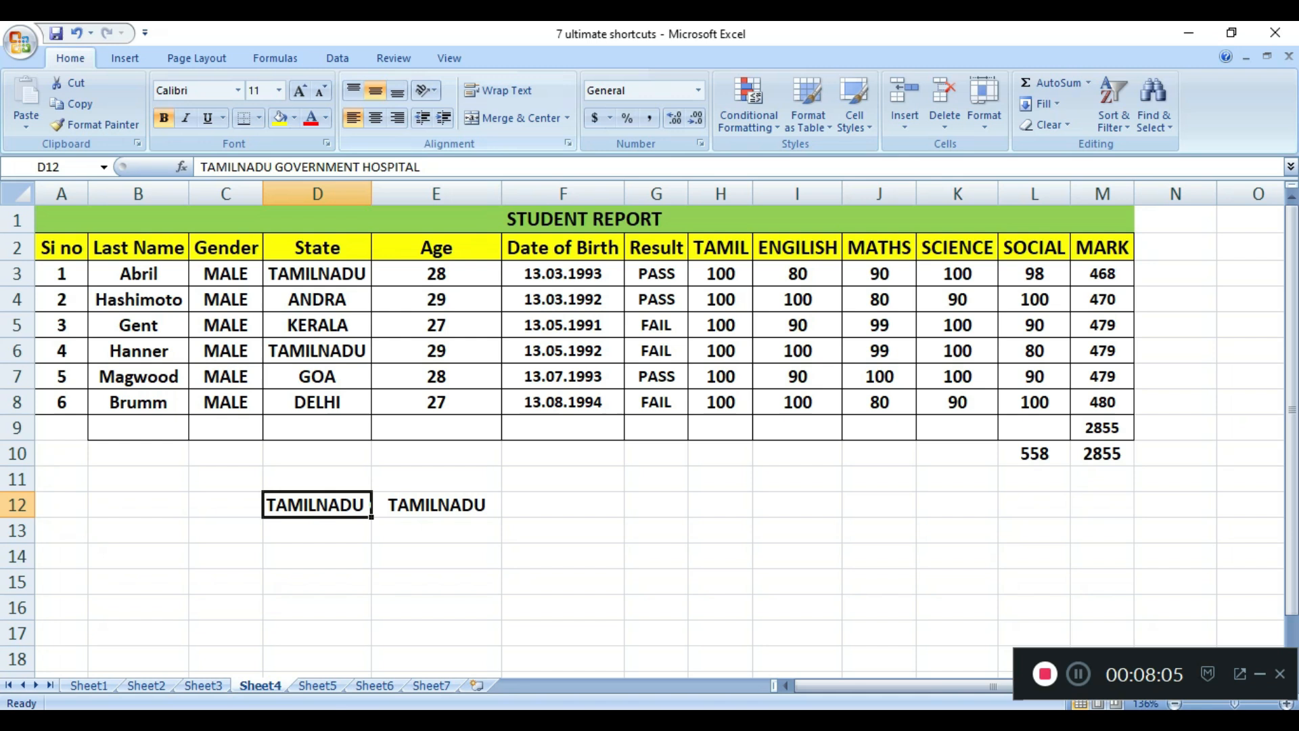
click(497, 90)
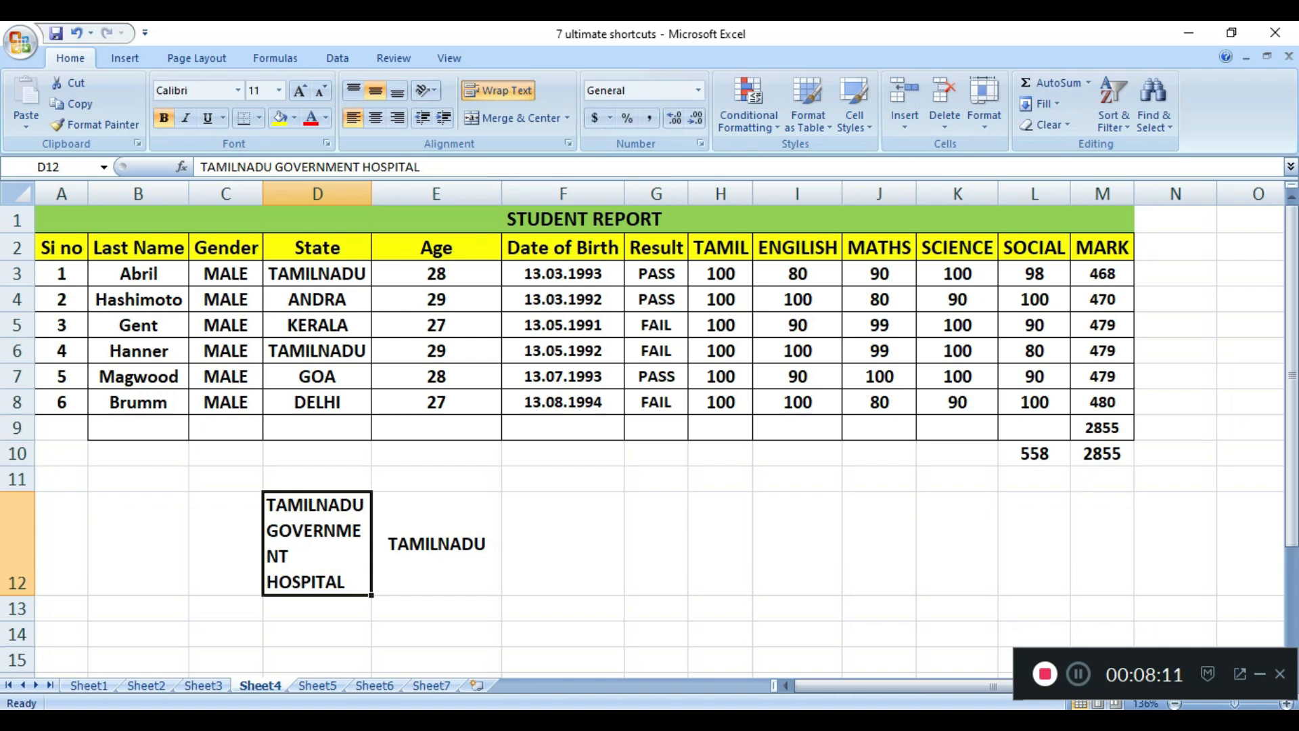
- Extend the text in cell E12 to read "TAMILNADU BUS DEPARTMENT"
click(436, 543)
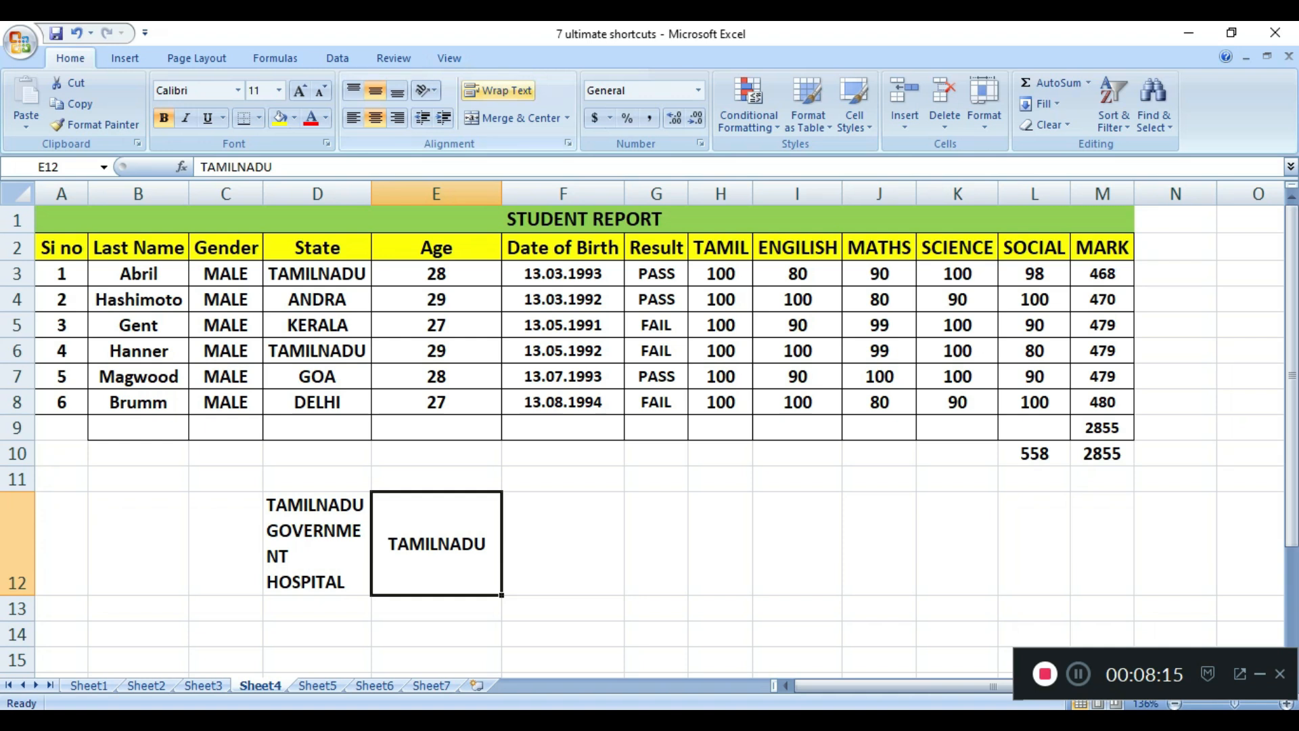
key(F2)
text(BUS DE)
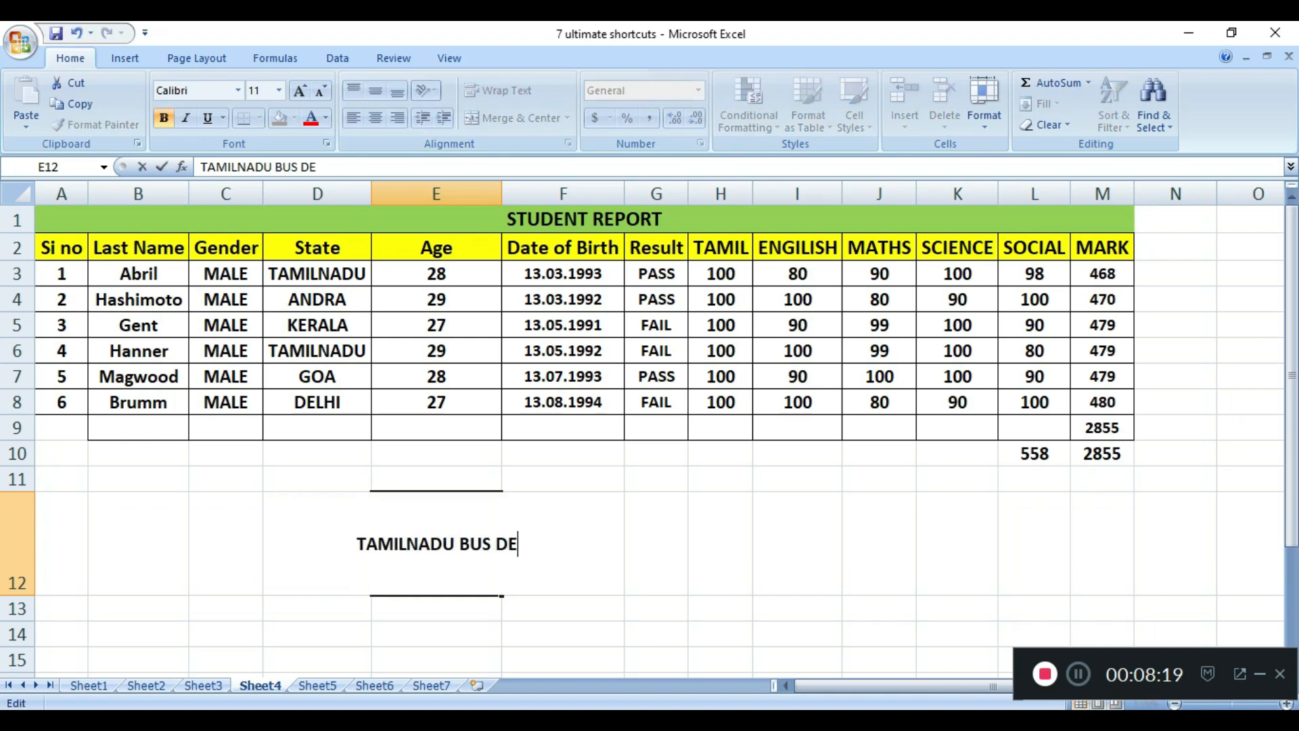
text(PARTMENT)
key(Return)
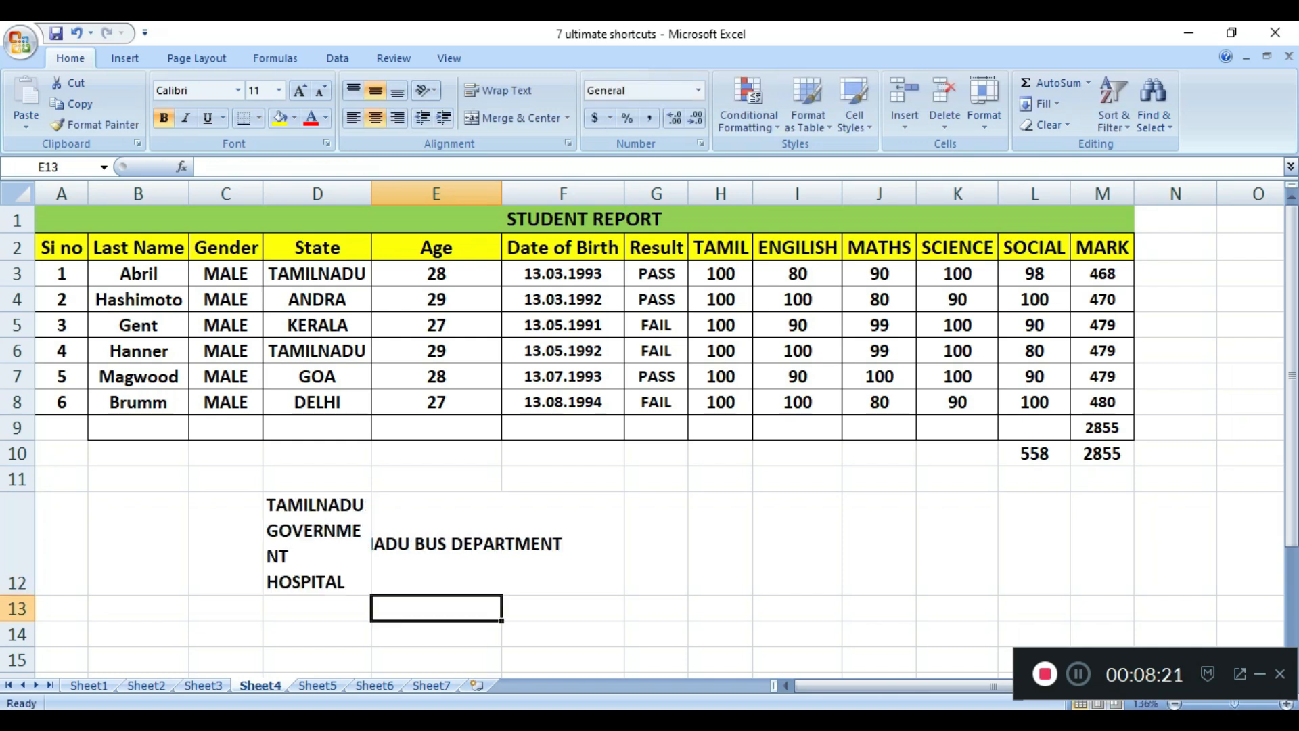
- Enter "KJLKLK" in cell F12 and wrap the text in neighbouring cell E12
click(501, 545)
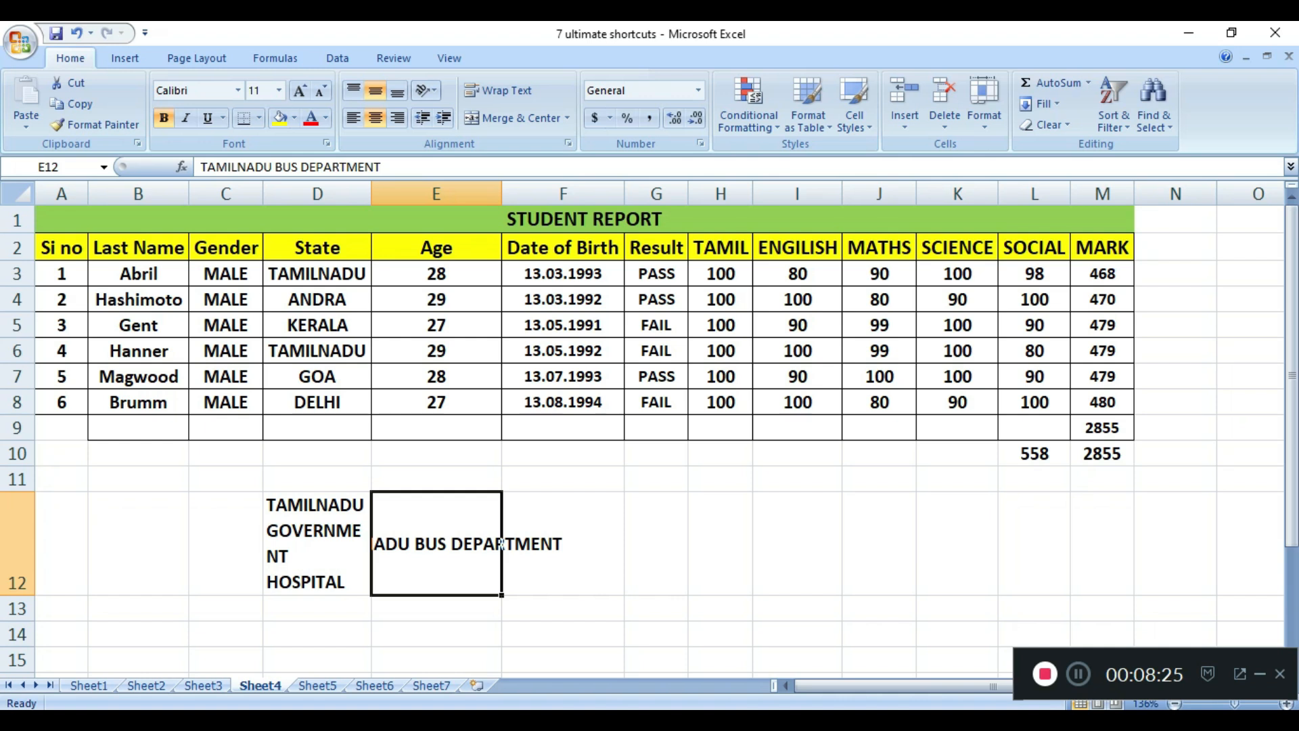
key(Right)
text(KJLKLK)
key(Return)
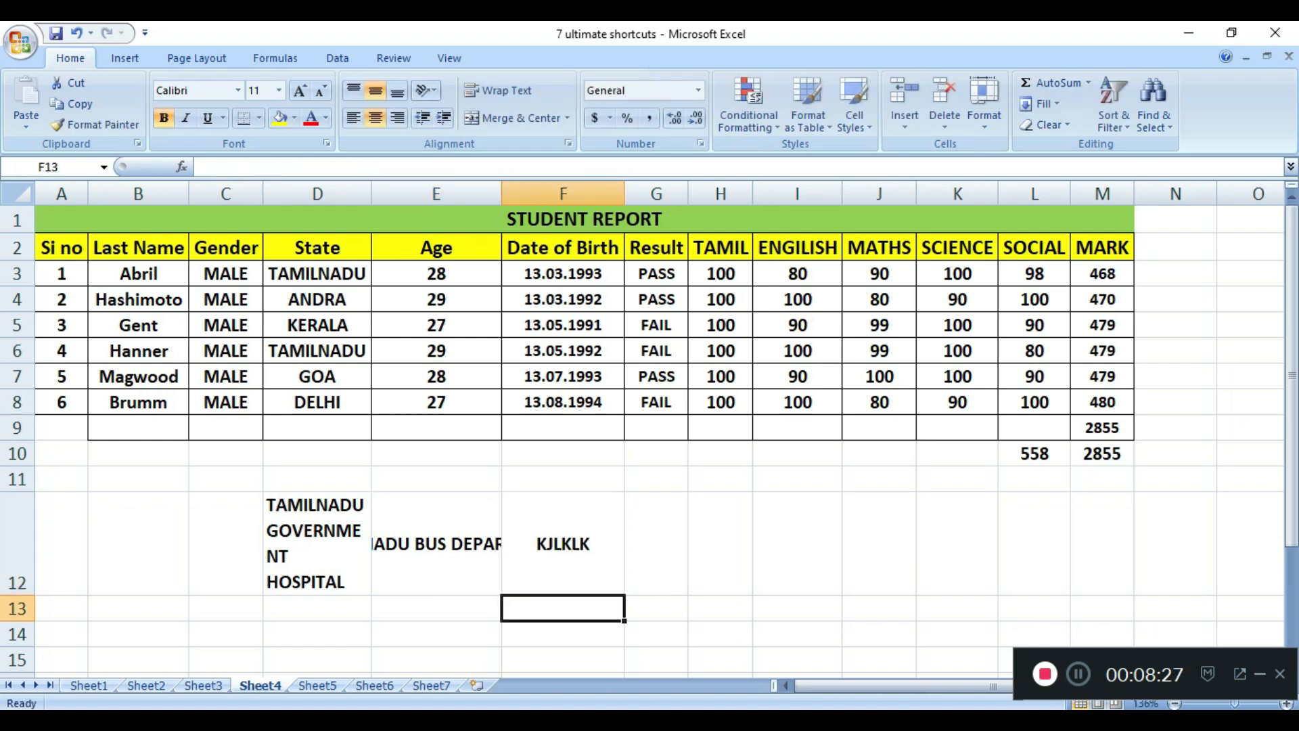
click(437, 544)
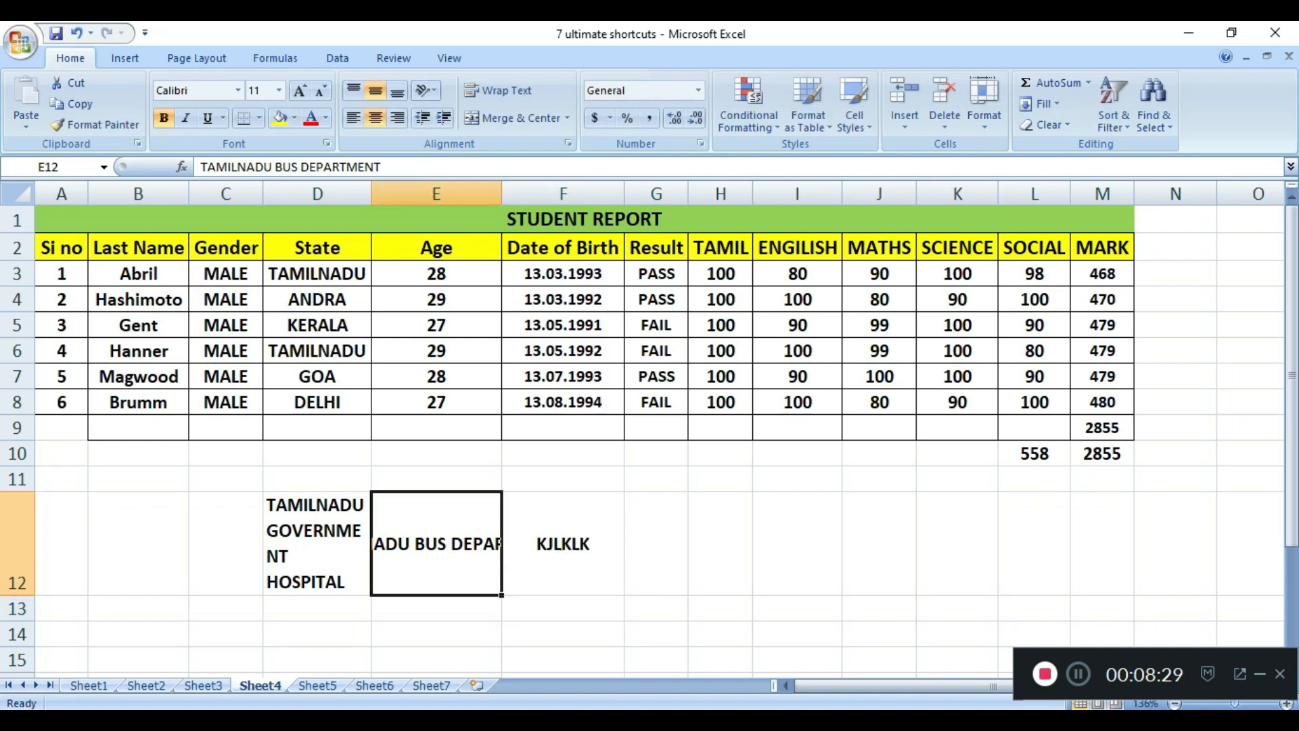
click(499, 90)
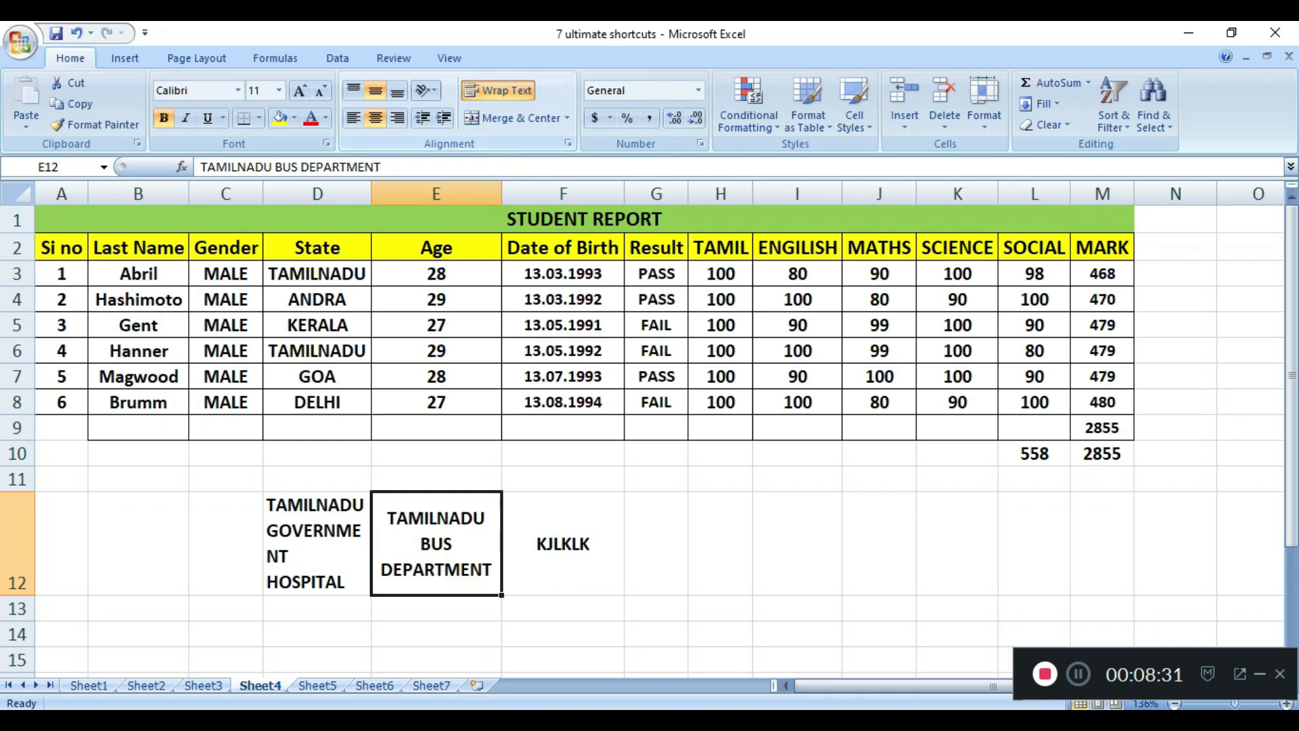